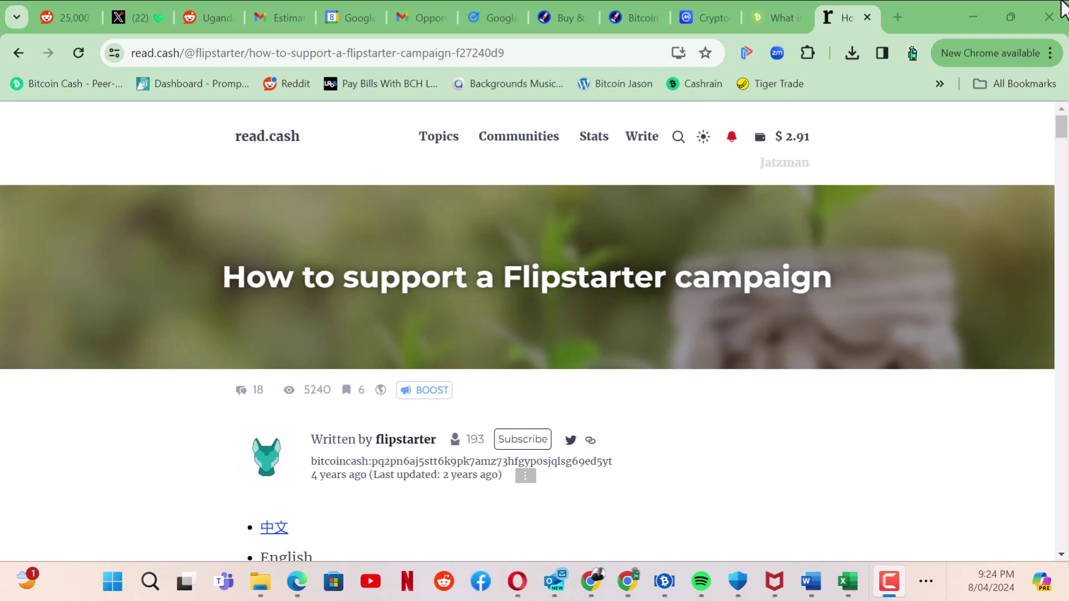
Browse the podcast's Flipstarter FAQ, then go to its 'Start Here!' Bitcoin In 1 Hour page.
{"action": "left_click", "coordinate": [759, 20]}
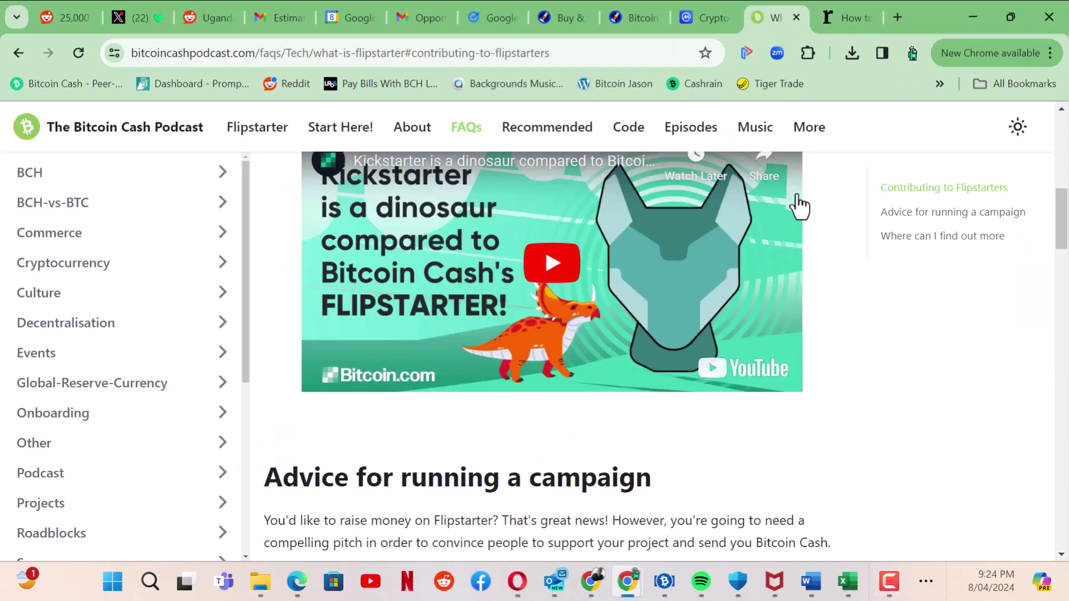
{"action": "scroll", "coordinate": [788, 330], "scroll_direction": "up", "scroll_amount": 5}
{"action": "scroll", "coordinate": [788, 331], "scroll_direction": "up", "scroll_amount": 4}
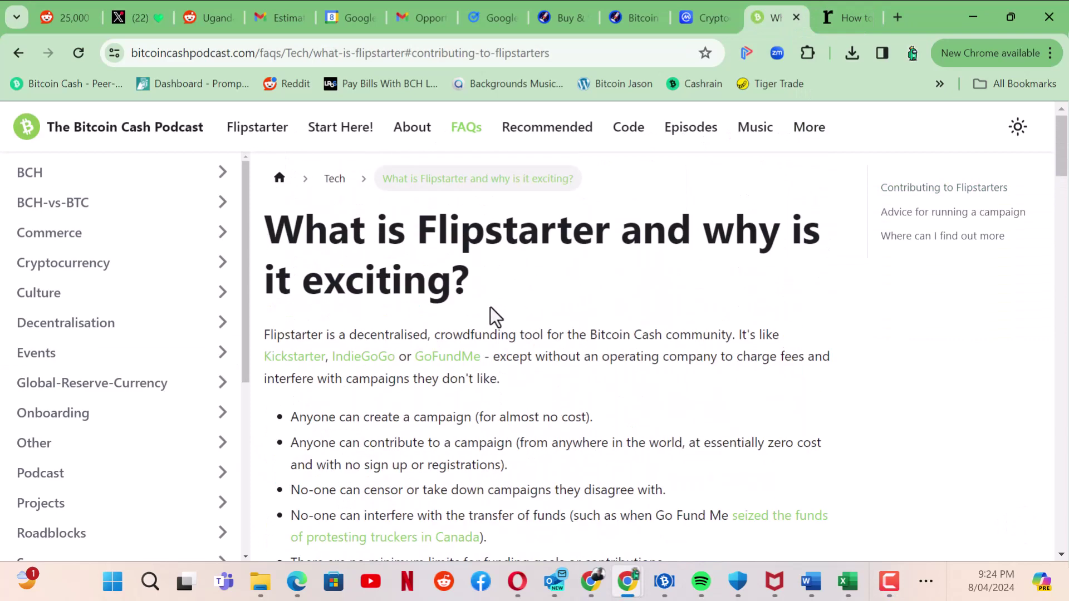
{"action": "scroll", "coordinate": [735, 256], "scroll_direction": "down", "scroll_amount": 7}
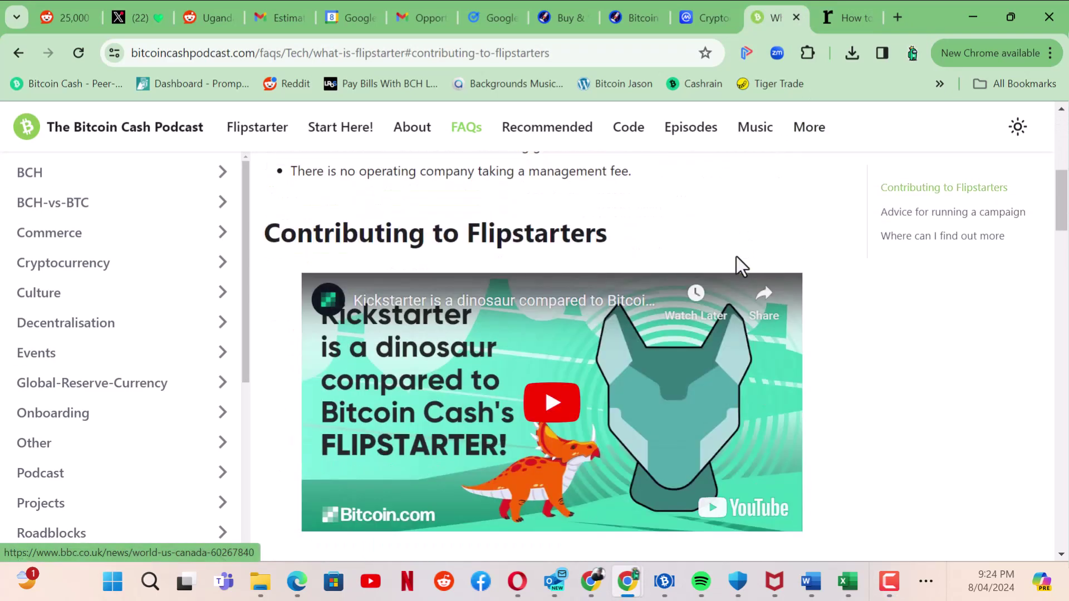
{"action": "scroll", "coordinate": [736, 259], "scroll_direction": "up", "scroll_amount": 8}
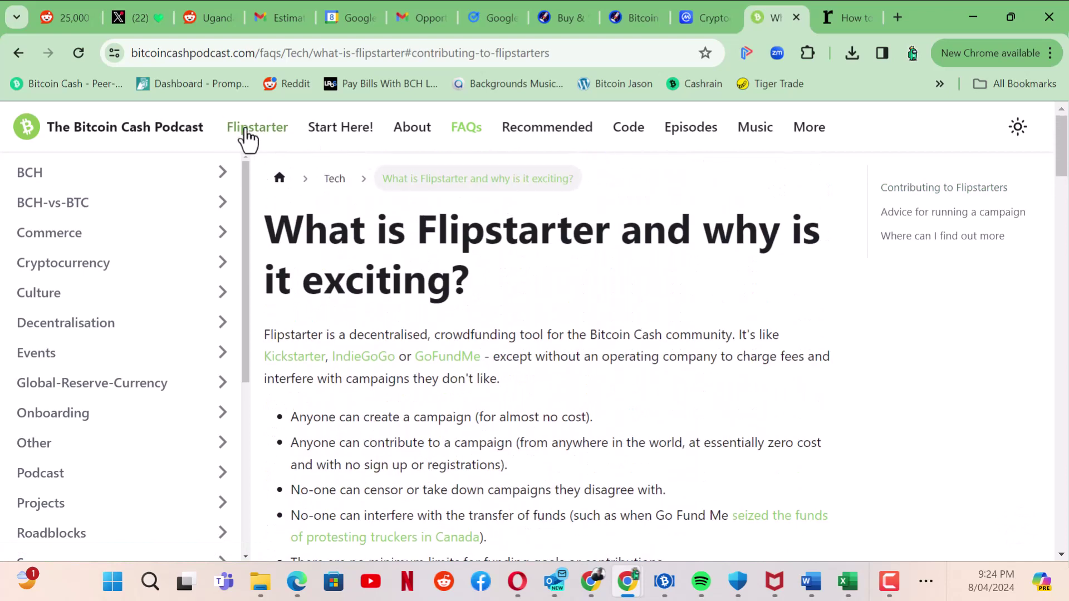
{"action": "left_click", "coordinate": [325, 131]}
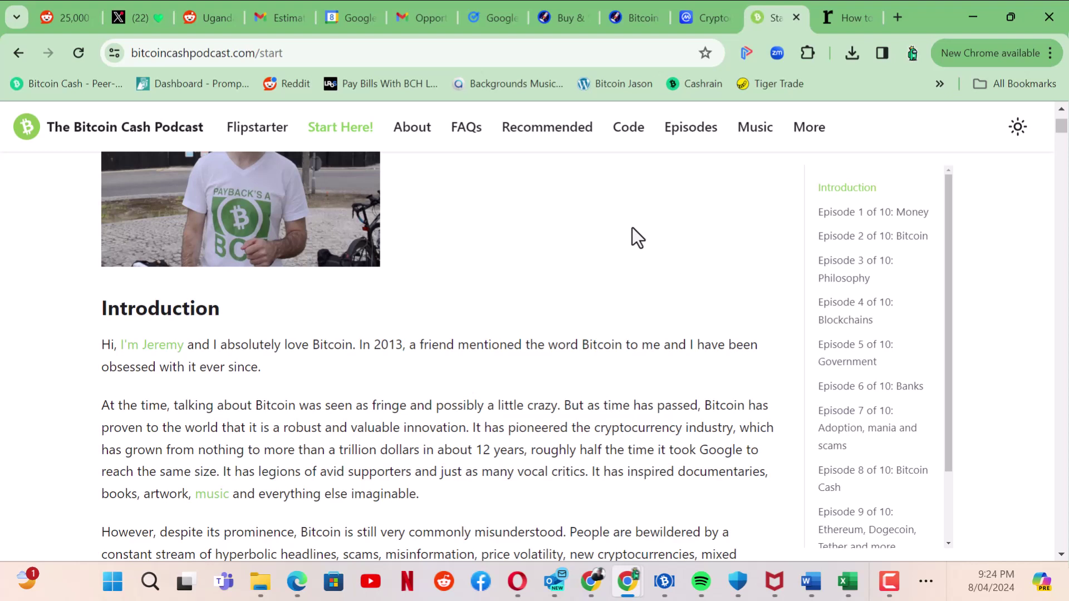
{"action": "scroll", "coordinate": [699, 184], "scroll_direction": "up", "scroll_amount": 3}
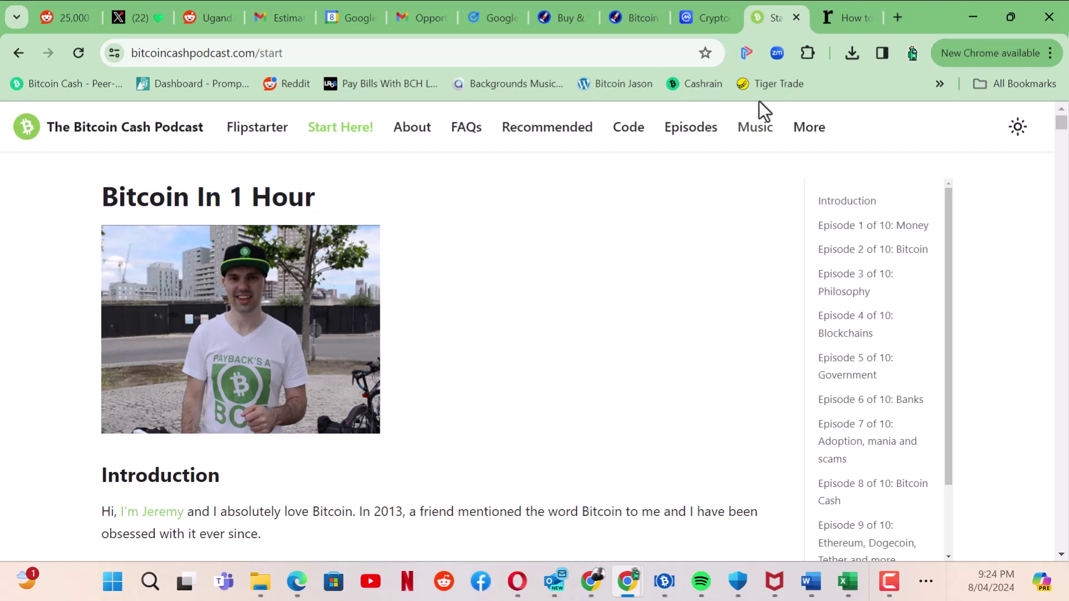
Return to the read.cash guide and download flipstarter-1.4.zip from the Outline's plugin link.
{"action": "left_click", "coordinate": [858, 18]}
{"action": "mouse_move", "coordinate": [758, 137]}
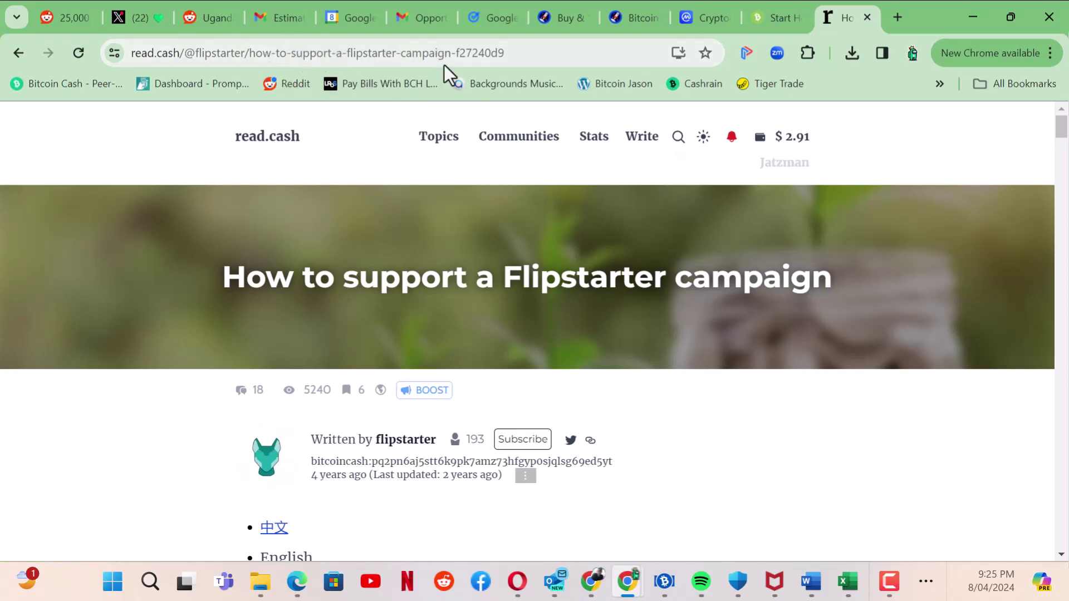
{"action": "scroll", "coordinate": [632, 247], "scroll_direction": "down", "scroll_amount": 5}
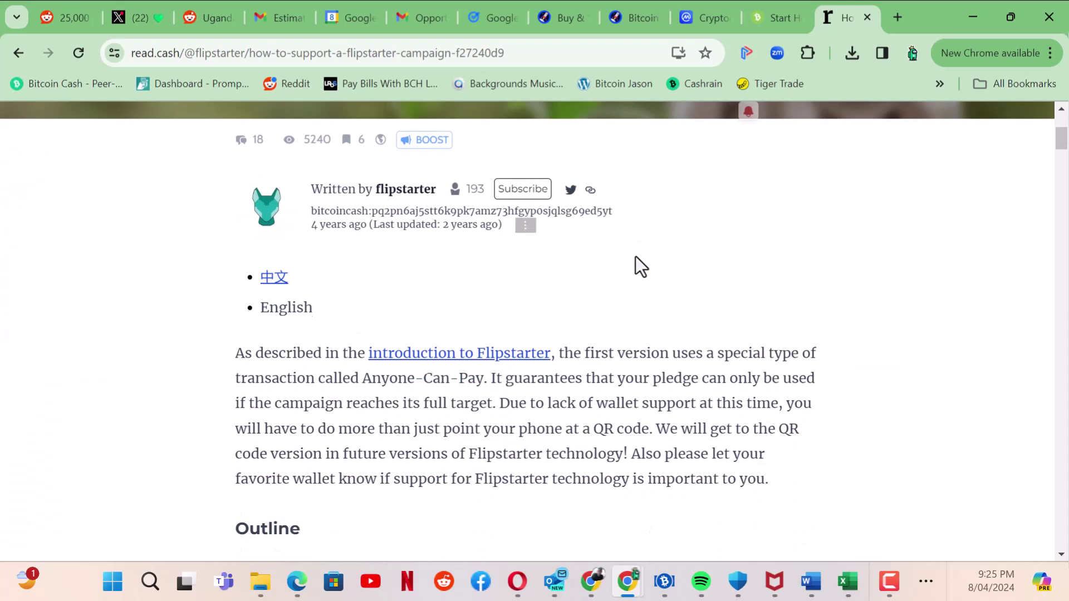
{"action": "scroll", "coordinate": [630, 256], "scroll_direction": "down", "scroll_amount": 5}
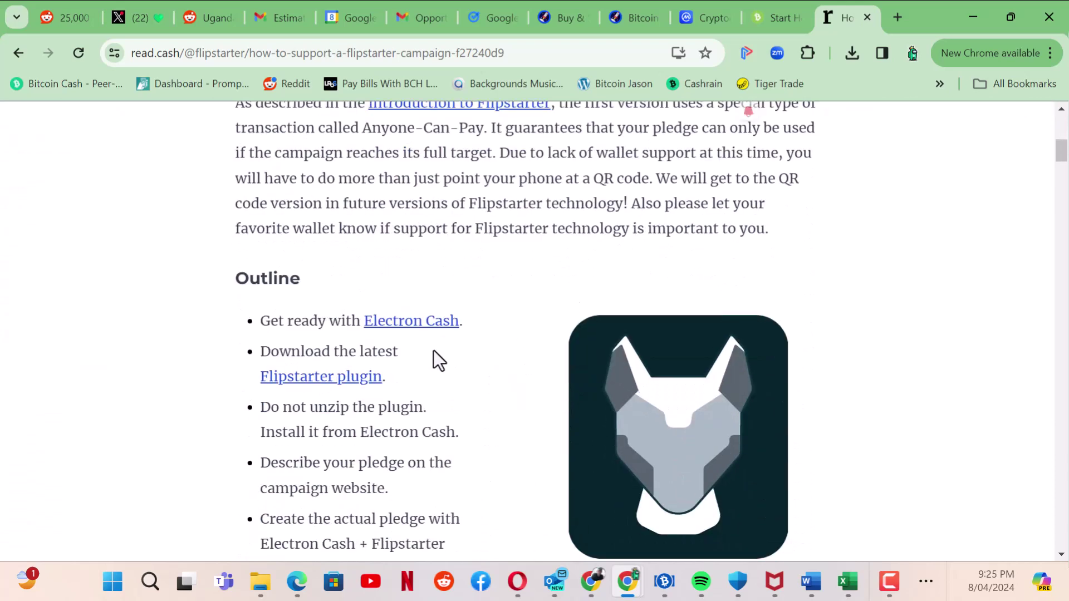
{"action": "scroll", "coordinate": [433, 350], "scroll_direction": "down", "scroll_amount": 1}
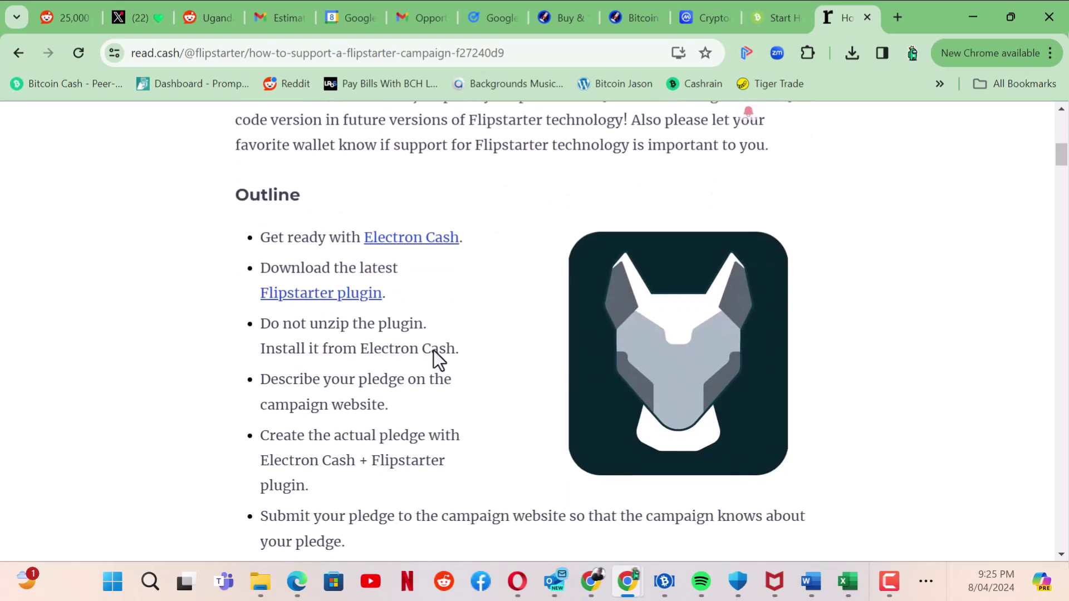
{"action": "left_click", "coordinate": [355, 301]}
Load flipstarter-1.4 (2).zip from Downloads into Electron Cash's plugin installer for preview.
{"action": "left_click", "coordinate": [853, 55]}
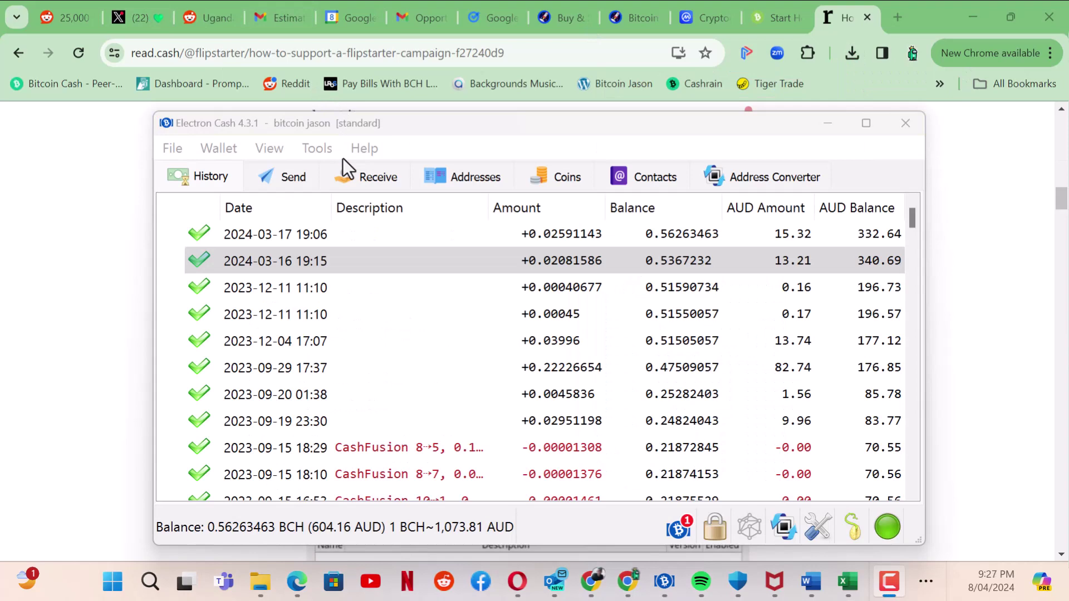
{"action": "left_click", "coordinate": [315, 149]}
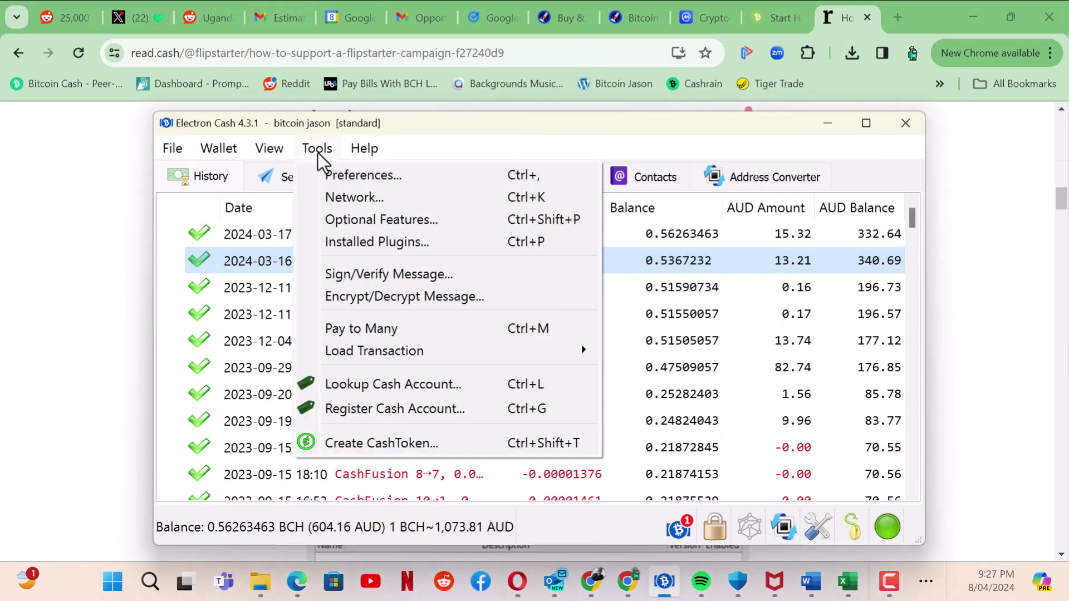
{"action": "left_click", "coordinate": [352, 240]}
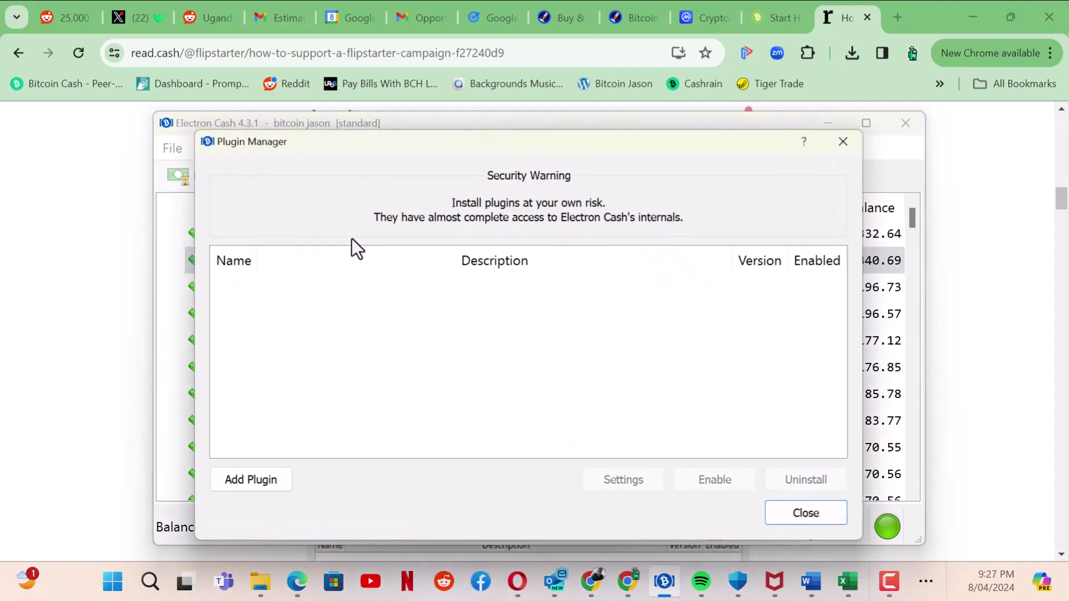
{"action": "left_click", "coordinate": [259, 482]}
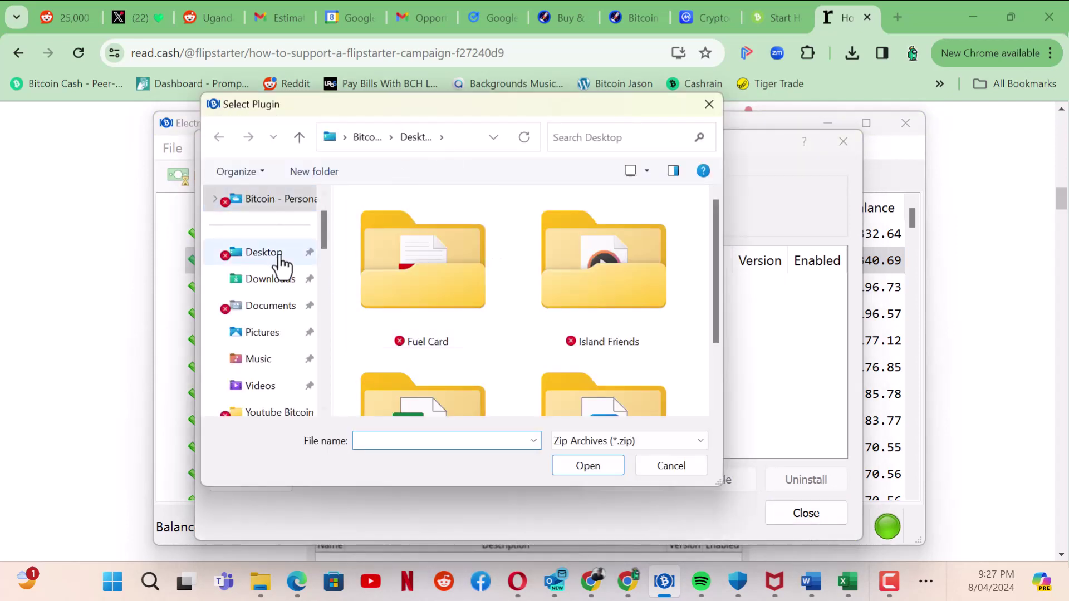
{"action": "left_click", "coordinate": [274, 288]}
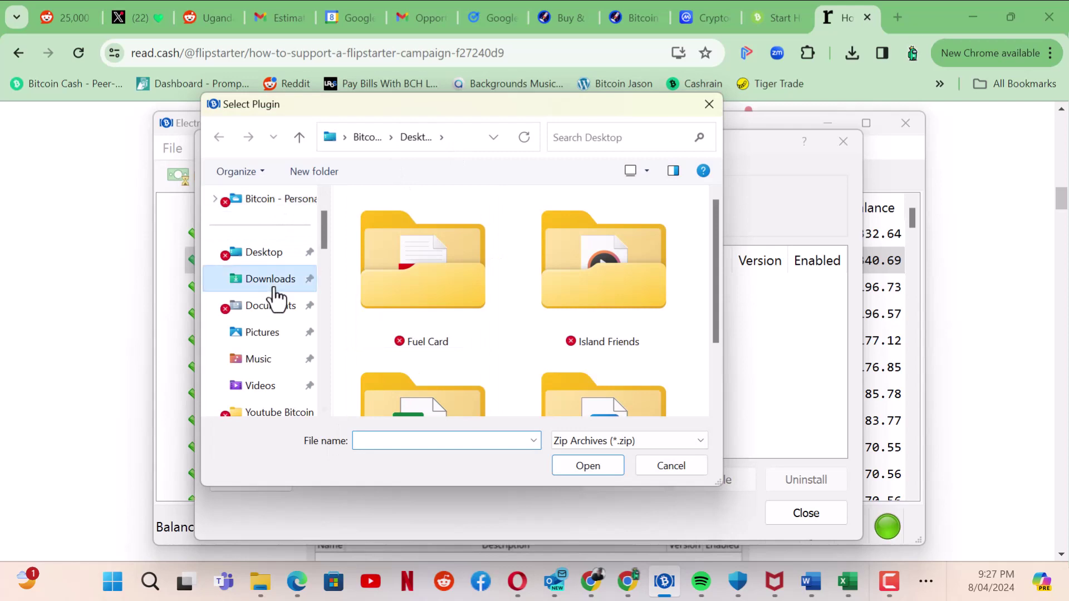
{"action": "left_click", "coordinate": [425, 276]}
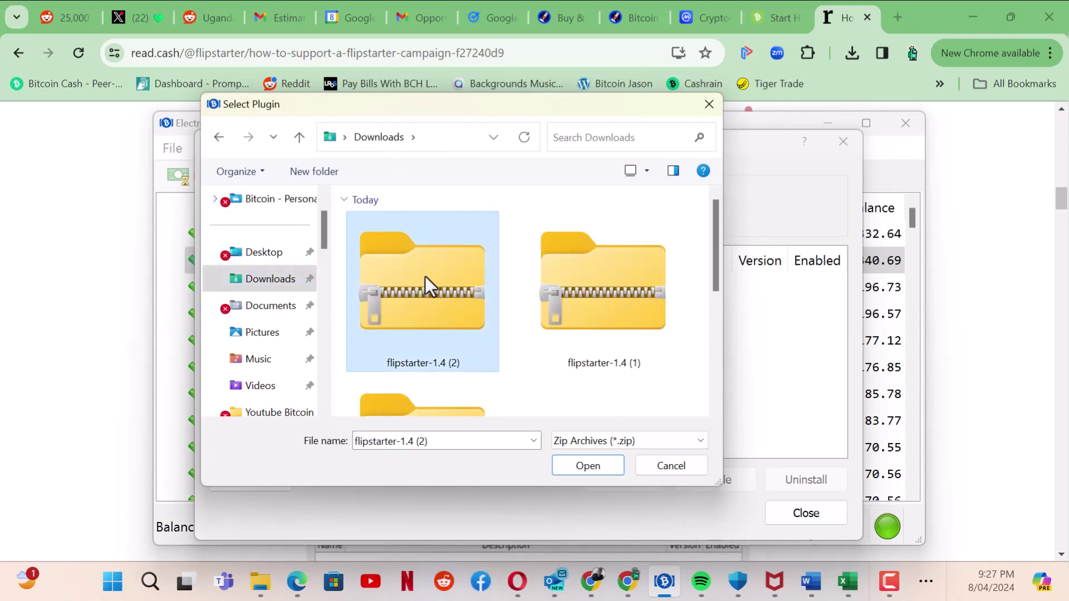
{"action": "left_click", "coordinate": [586, 466]}
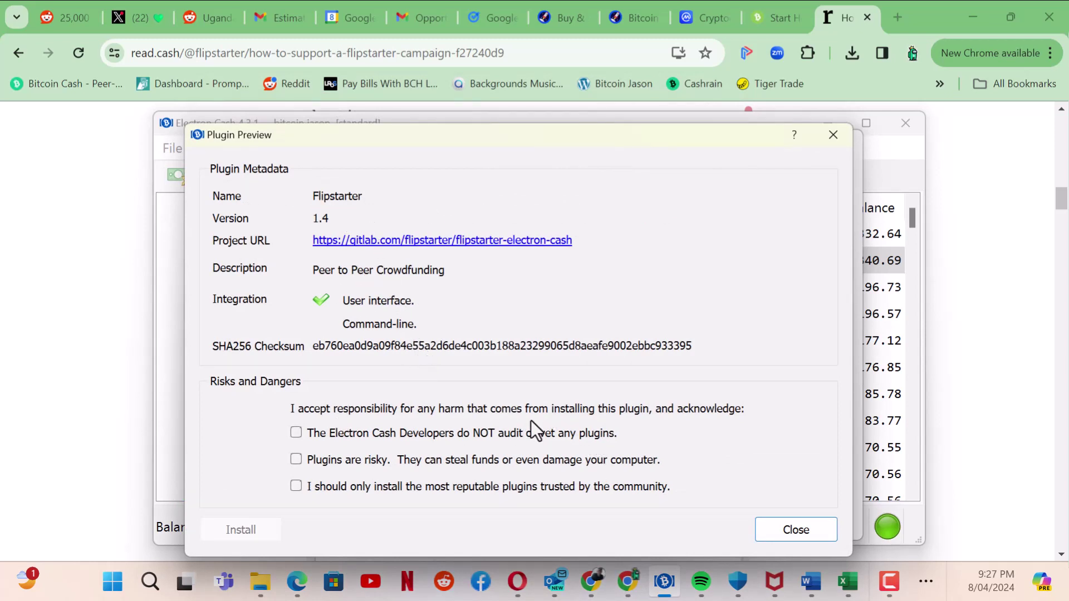
Accept the three plugin-risk acknowledgements and install the Flipstarter 1.4 plugin.
{"action": "left_click", "coordinate": [295, 433]}
{"action": "left_click", "coordinate": [296, 460]}
{"action": "left_click", "coordinate": [296, 486]}
{"action": "left_click", "coordinate": [255, 531]}
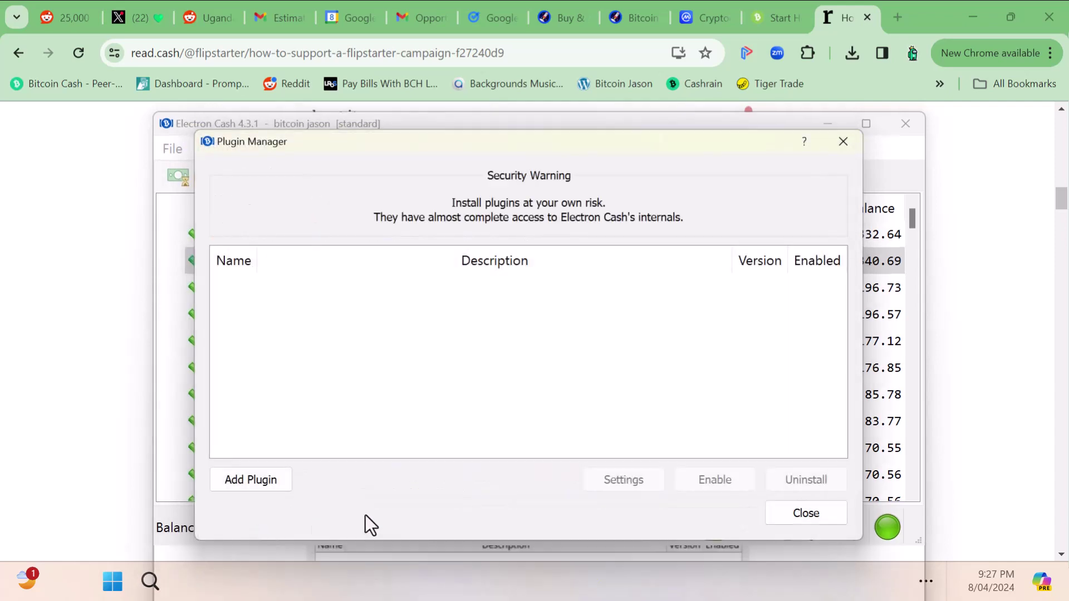
Close the plugin manager, maximize the wallet window to reveal the Flipstarter tab, and return to Chrome.
{"action": "left_click", "coordinate": [793, 522]}
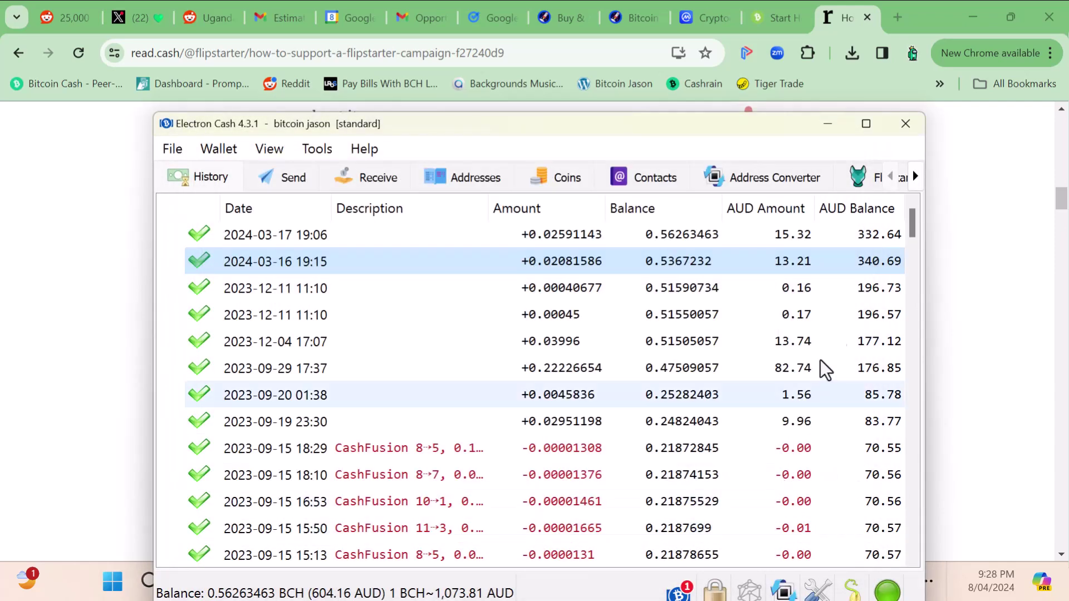
{"action": "left_click", "coordinate": [870, 123]}
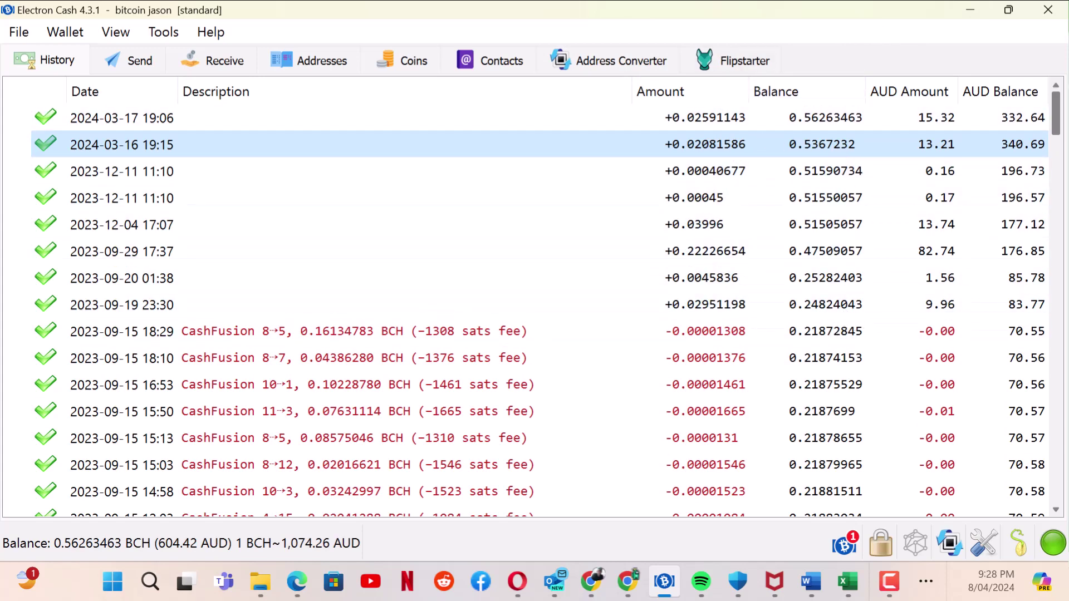
{"action": "key", "text": "alt+Tab"}
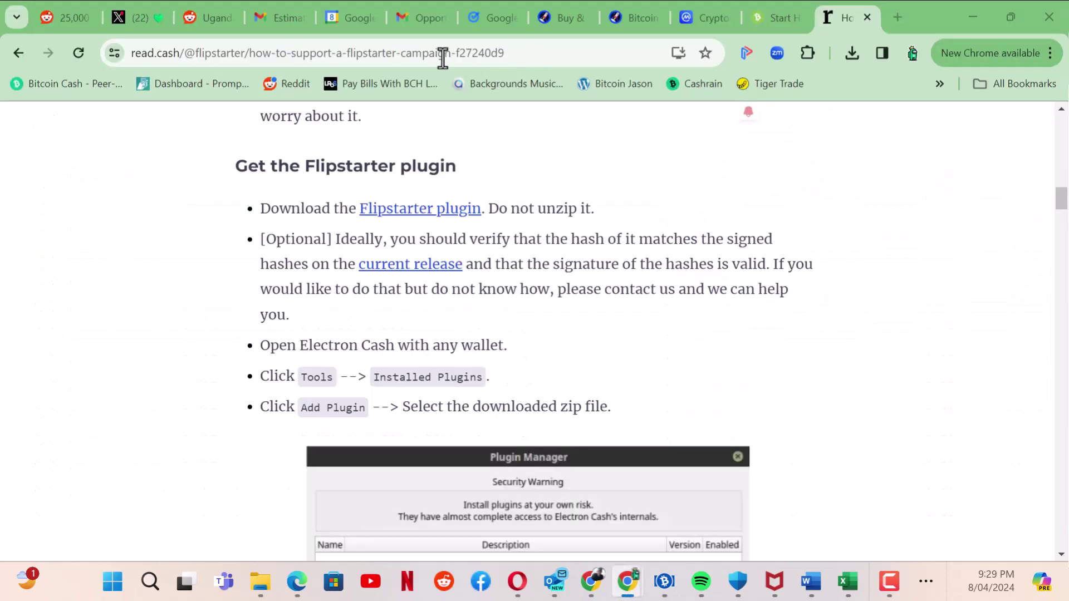
Move the BCH on Txcity campaign into its own maximized window and scroll toward the pledge section.
{"action": "left_click_drag", "start_coordinate": [441, 52], "coordinate": [540, 71]}
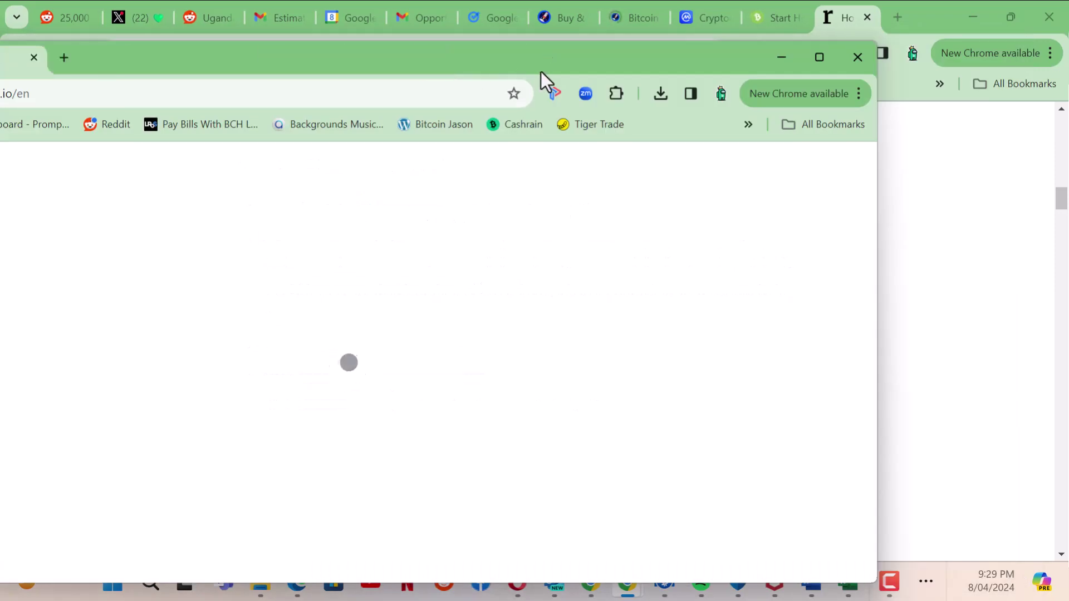
{"action": "left_click", "coordinate": [820, 56]}
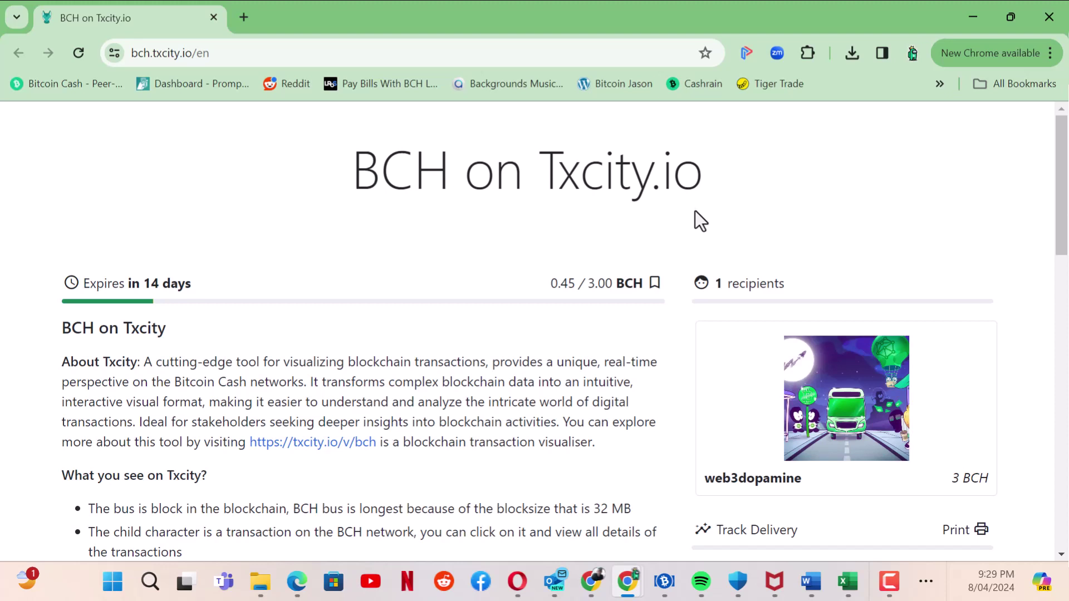
{"action": "scroll", "coordinate": [723, 250], "scroll_direction": "down", "scroll_amount": 1}
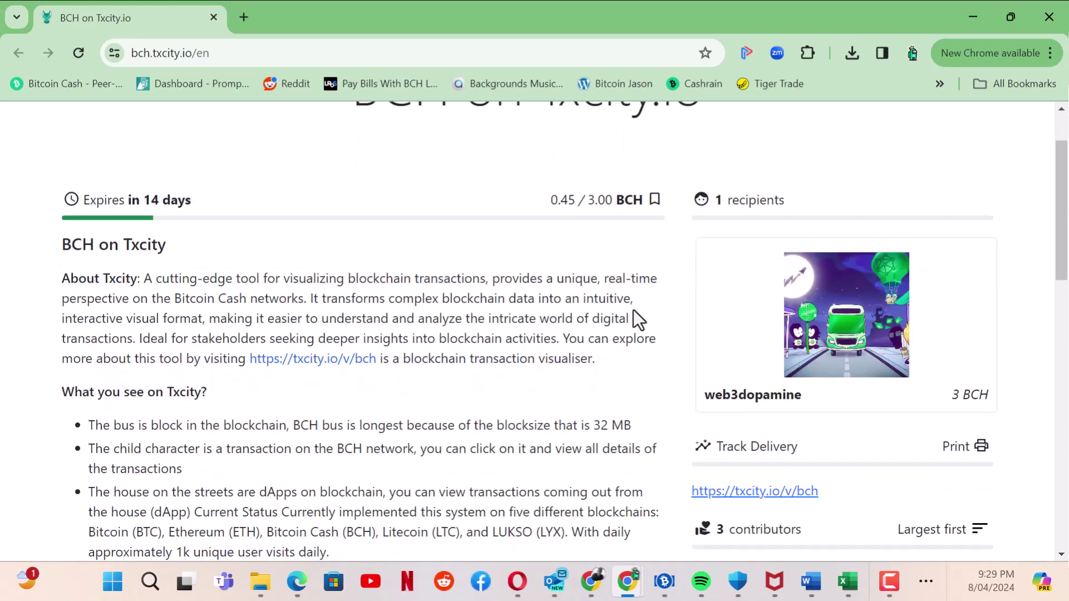
{"action": "scroll", "coordinate": [633, 310], "scroll_direction": "down", "scroll_amount": 2}
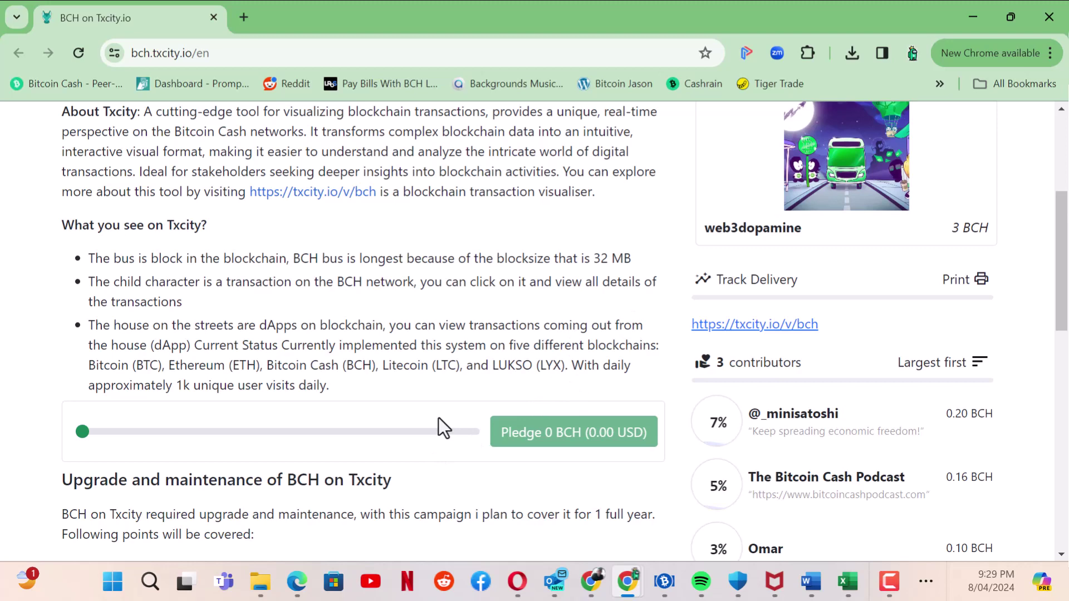
Raise the pledge slider to 0.014 BCH (10.03 USD).
{"action": "scroll", "coordinate": [442, 429], "scroll_direction": "down", "scroll_amount": 1}
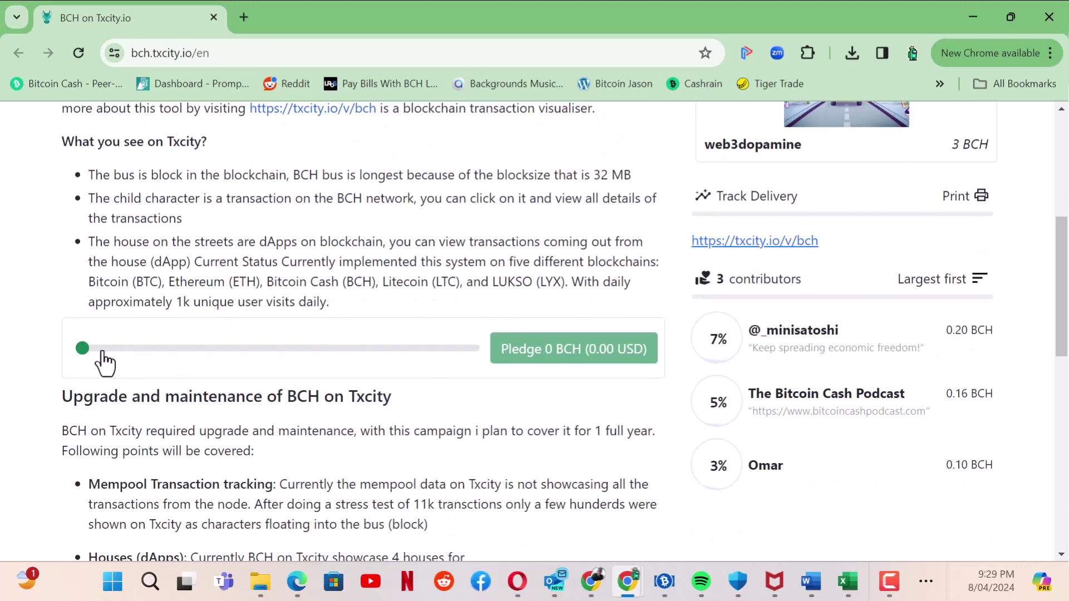
{"action": "left_click_drag", "start_coordinate": [94, 352], "coordinate": [145, 359]}
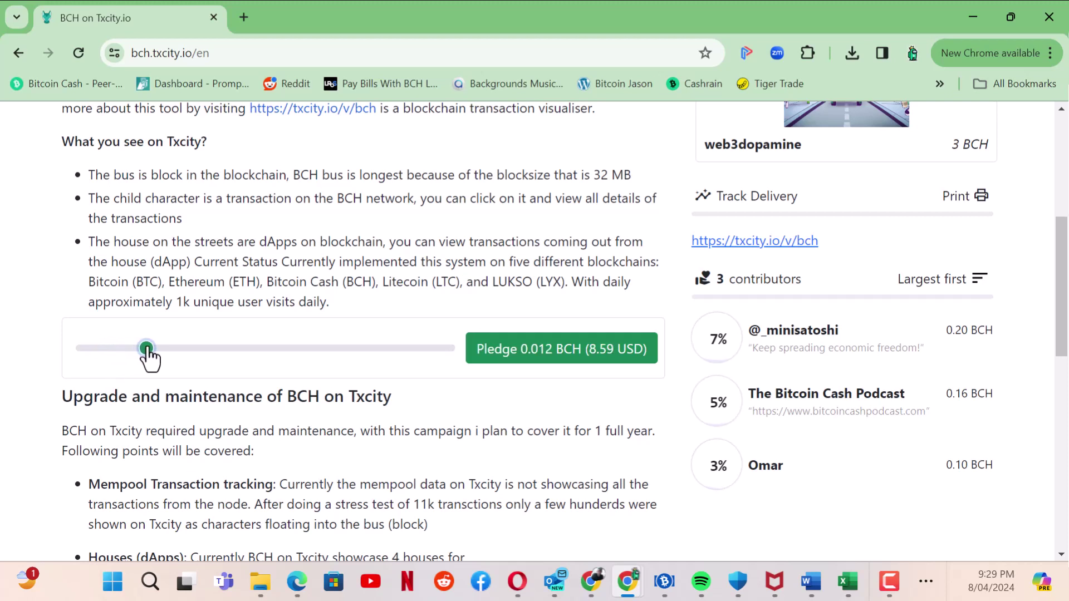
{"action": "left_click_drag", "start_coordinate": [147, 349], "coordinate": [154, 349]}
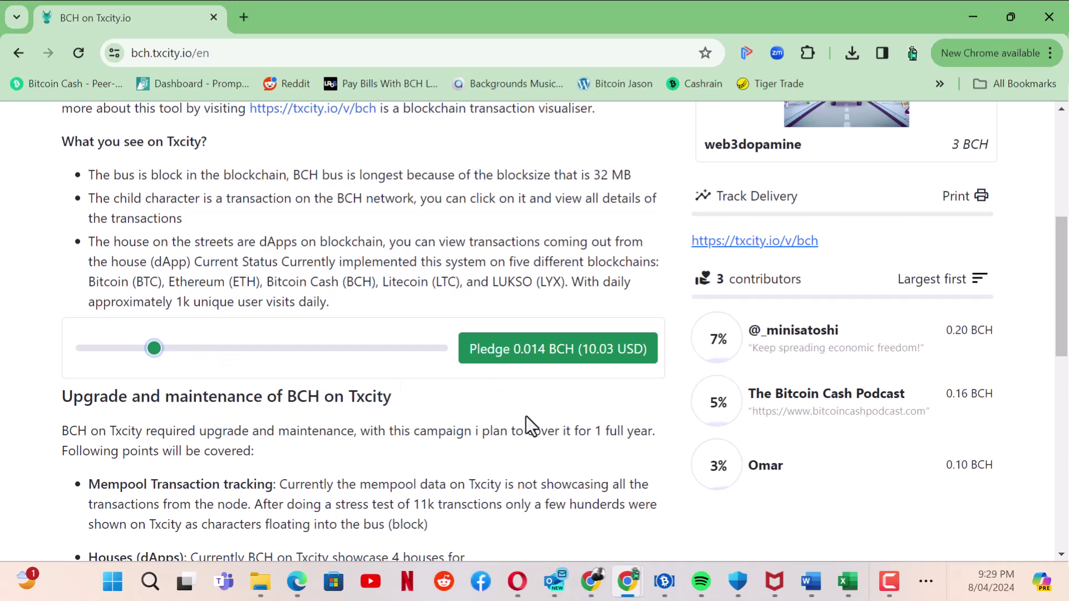
Start the 0.014 BCH pledge and enter the contributor's name.
{"action": "left_click", "coordinate": [579, 356]}
{"action": "left_click", "coordinate": [282, 397]}
{"action": "type", "text": "B"}
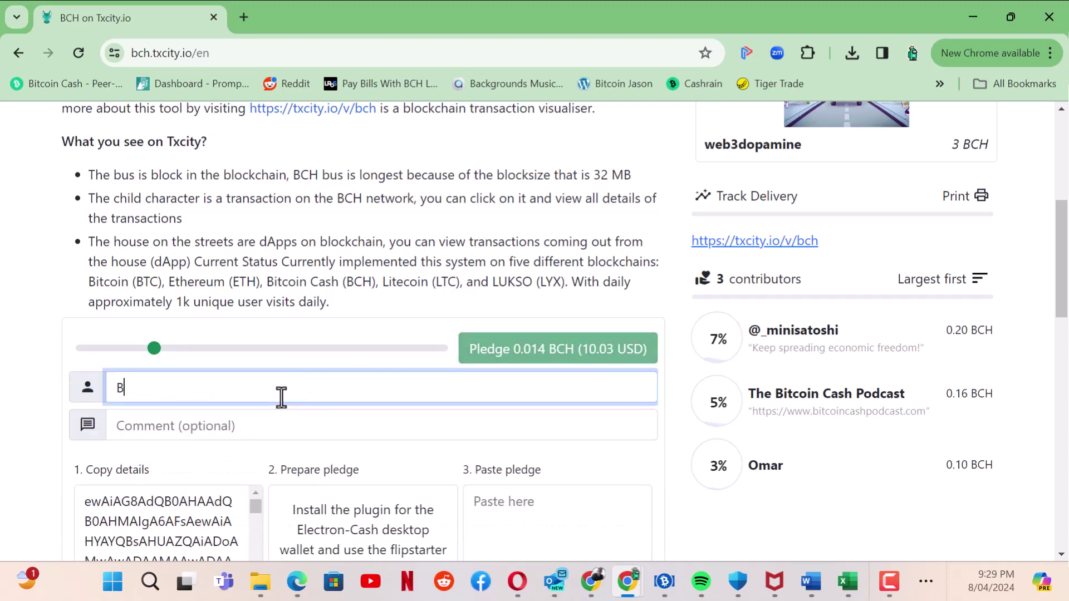
{"action": "type", "text": "itcoin Jason"}
Add the comment 'You are, I am, We are ALL Satoshi!!! BTW Come to Bitcoin Cash City!!' and copy the pledge details.
{"action": "left_click", "coordinate": [186, 426]}
{"action": "type", "text": "Yo"}
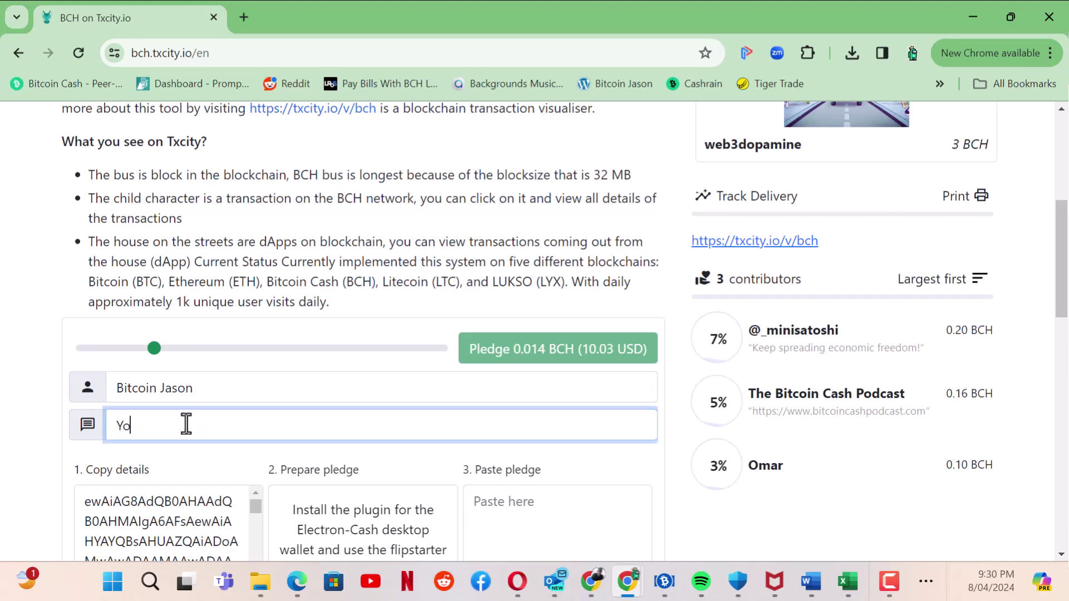
{"action": "type", "text": "u a"}
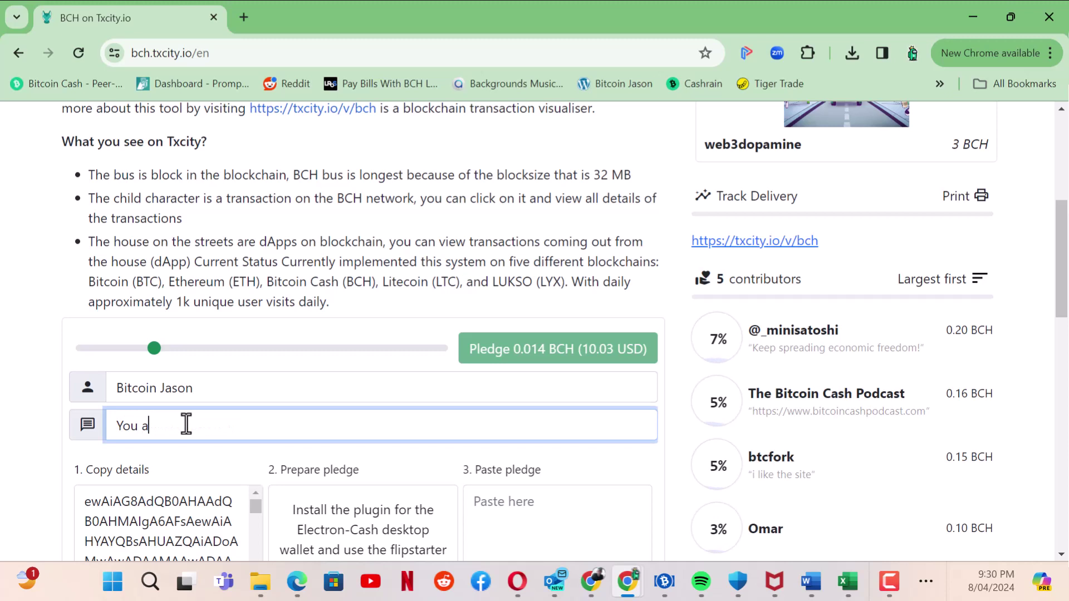
{"action": "type", "text": "re, I am, We are ALL Sato"}
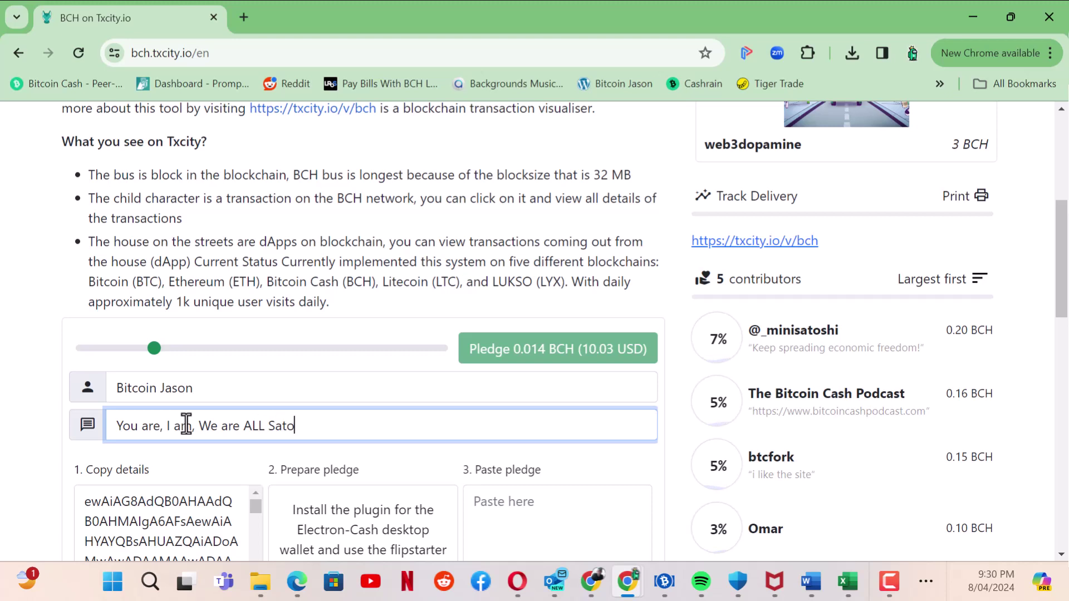
{"action": "type", "text": "shi!!! BTW "}
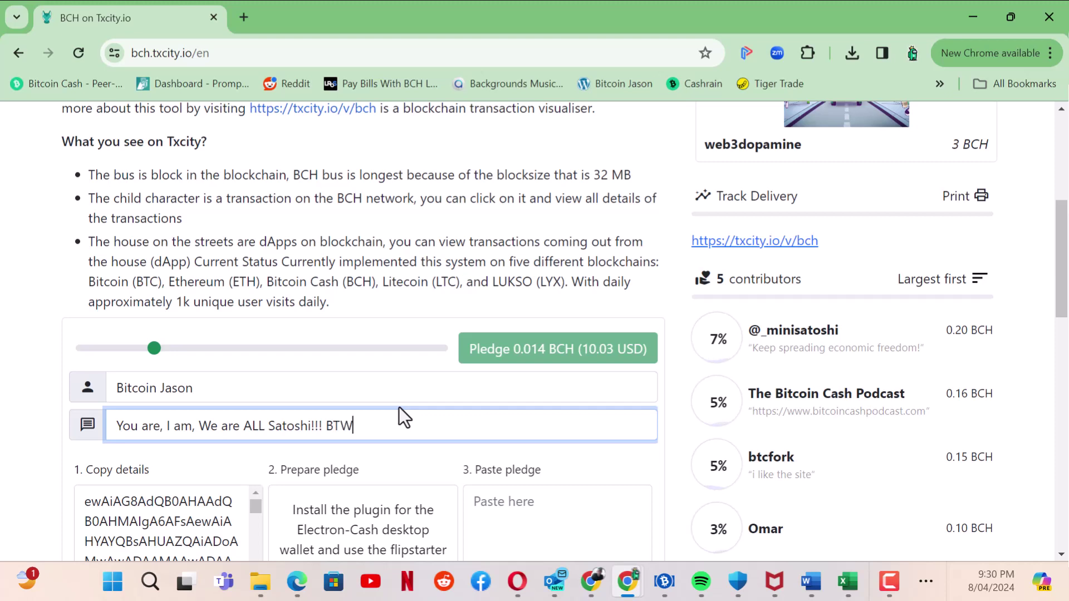
{"action": "type", "text": "C"}
{"action": "type", "text": "ome to Bitcoin Cash "}
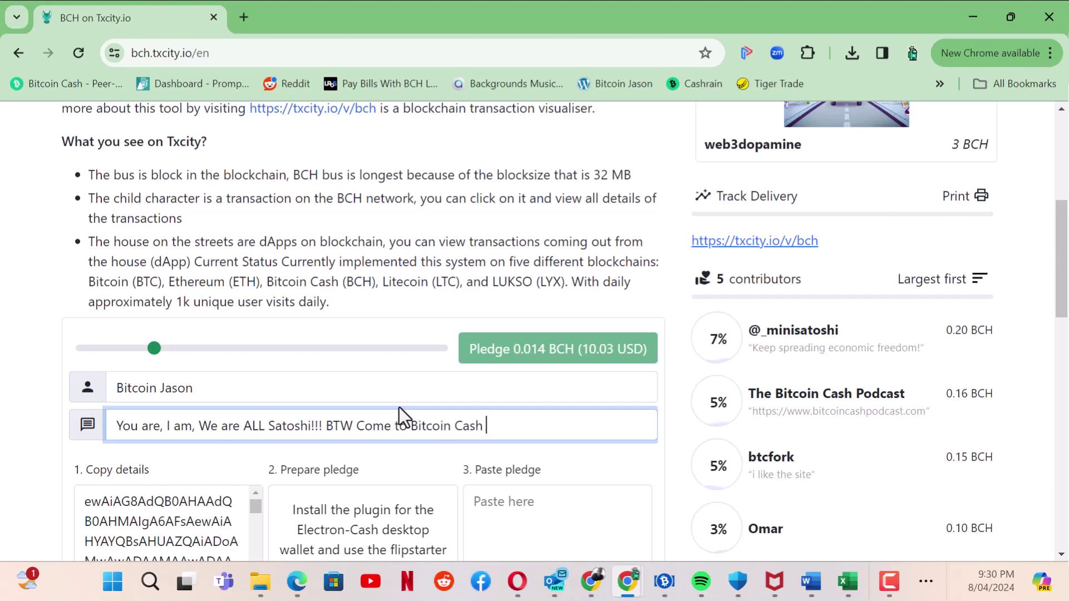
{"action": "type", "text": "City!!"}
{"action": "scroll", "coordinate": [557, 414], "scroll_direction": "down", "scroll_amount": 3}
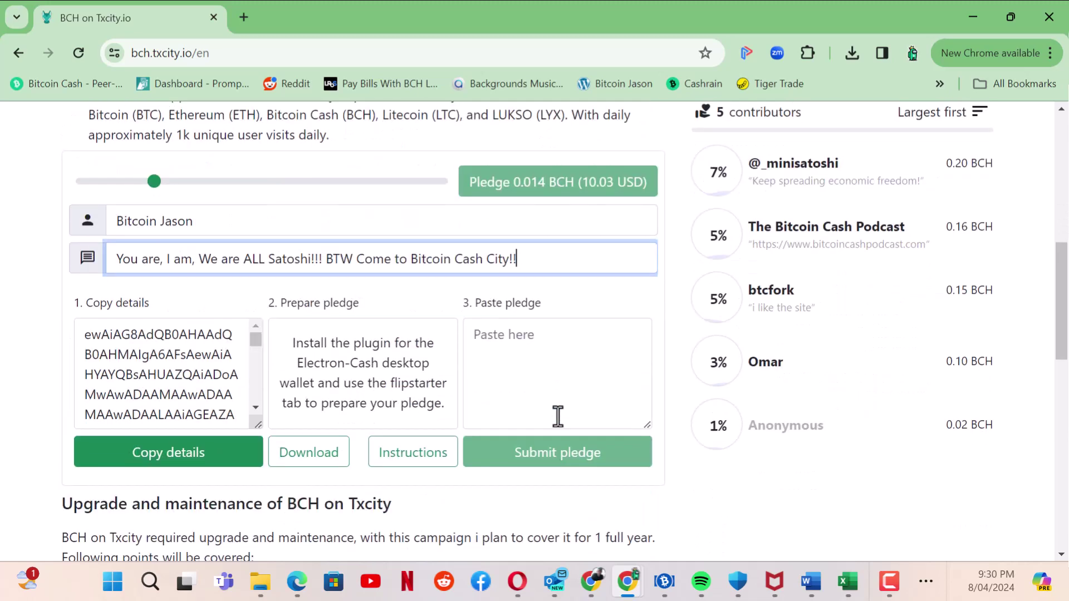
{"action": "left_click", "coordinate": [209, 457]}
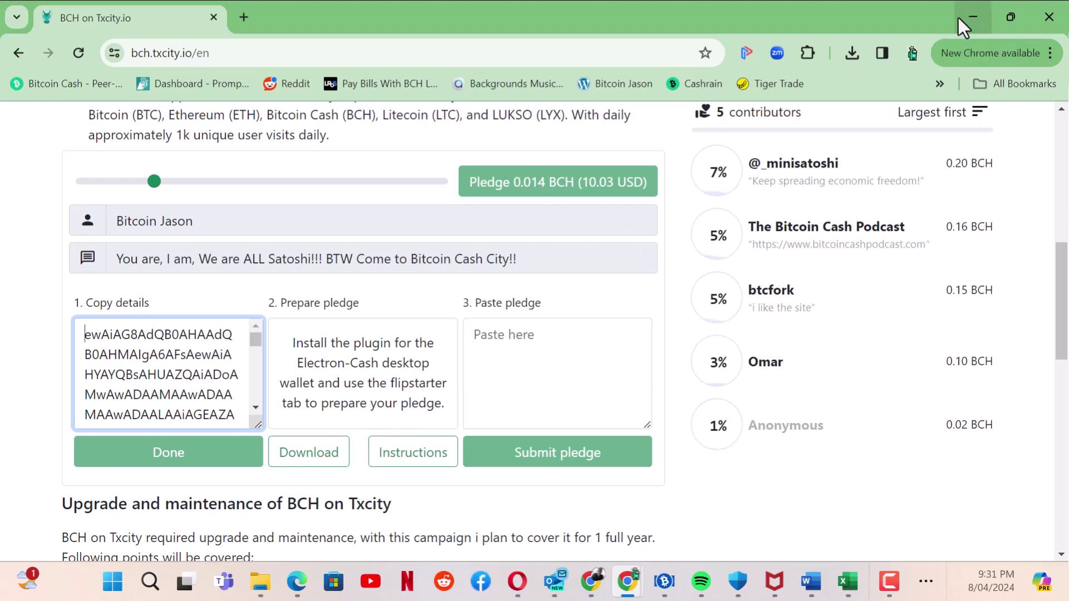
Paste the campaign details into Electron Cash's Flipstarter tab and confirm the 0.01432057 BCH pledge.
{"action": "left_click", "coordinate": [664, 581]}
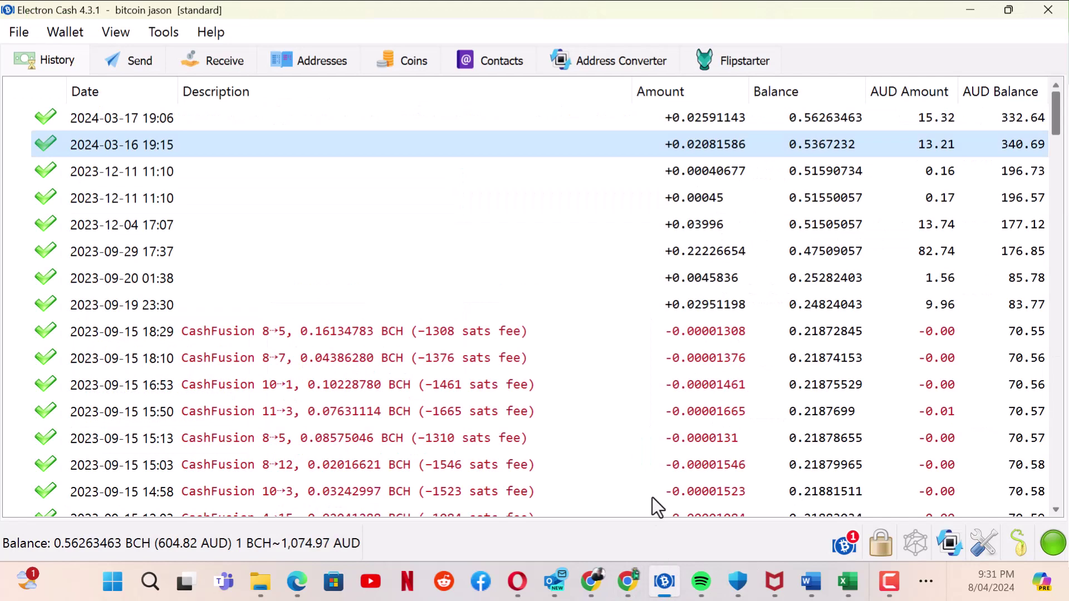
{"action": "left_click", "coordinate": [728, 59]}
{"action": "left_click", "coordinate": [70, 280]}
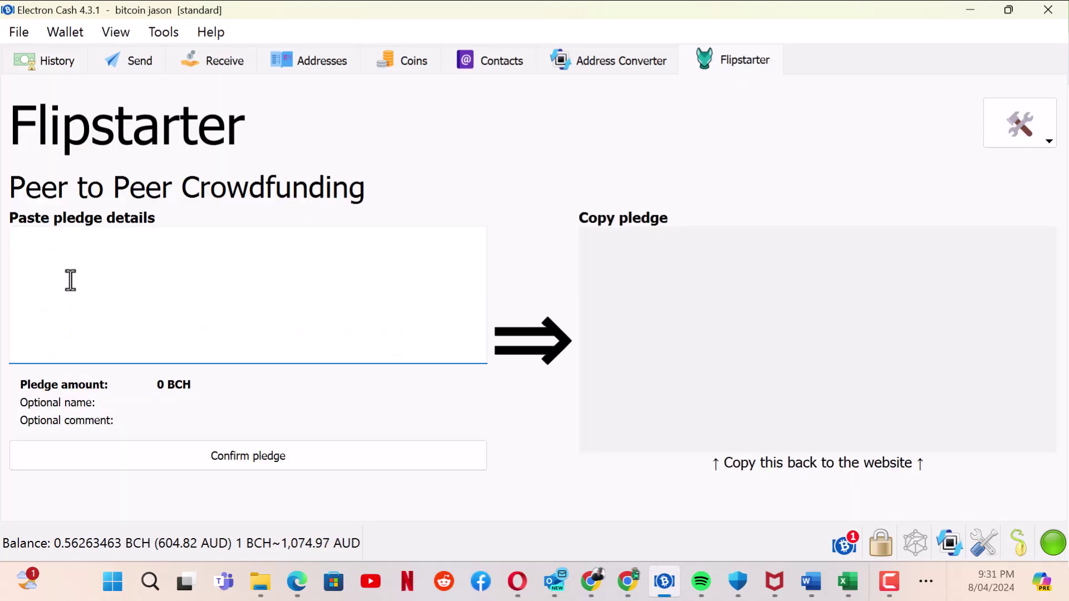
{"action": "key", "text": "ctrl+v"}
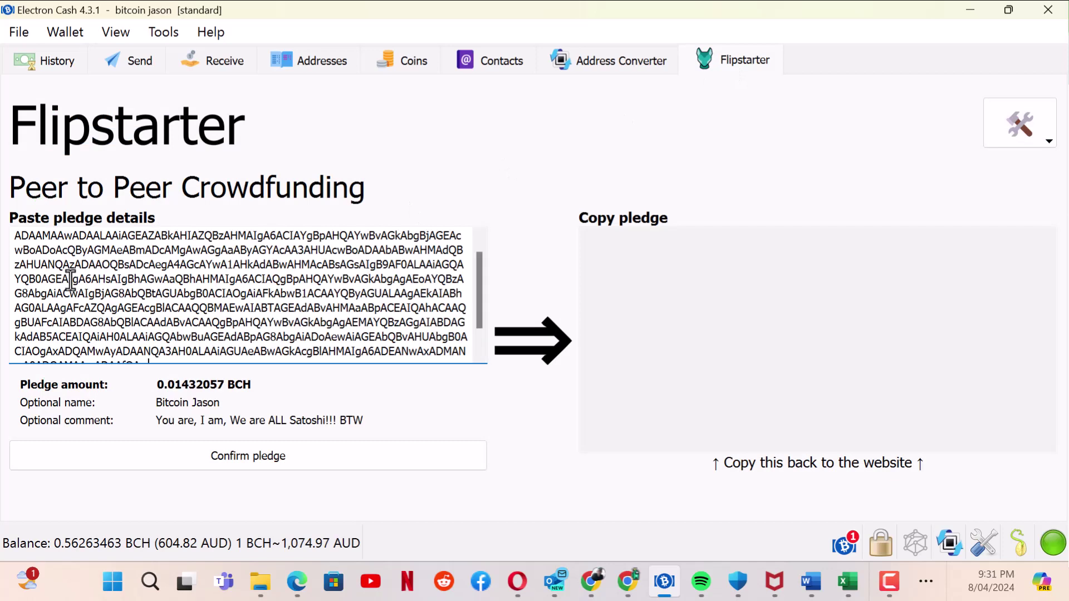
{"action": "left_click", "coordinate": [230, 453]}
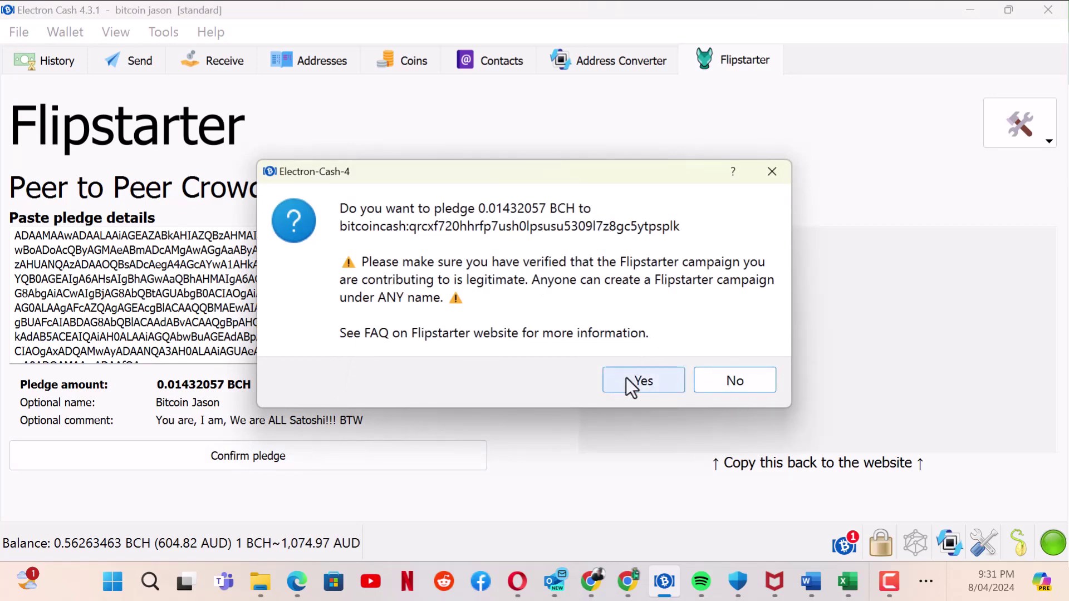
Accept the campaign address and sign the pledge with the wallet password.
{"action": "left_click", "coordinate": [650, 381]}
{"action": "key", "text": "ctrl+v"}
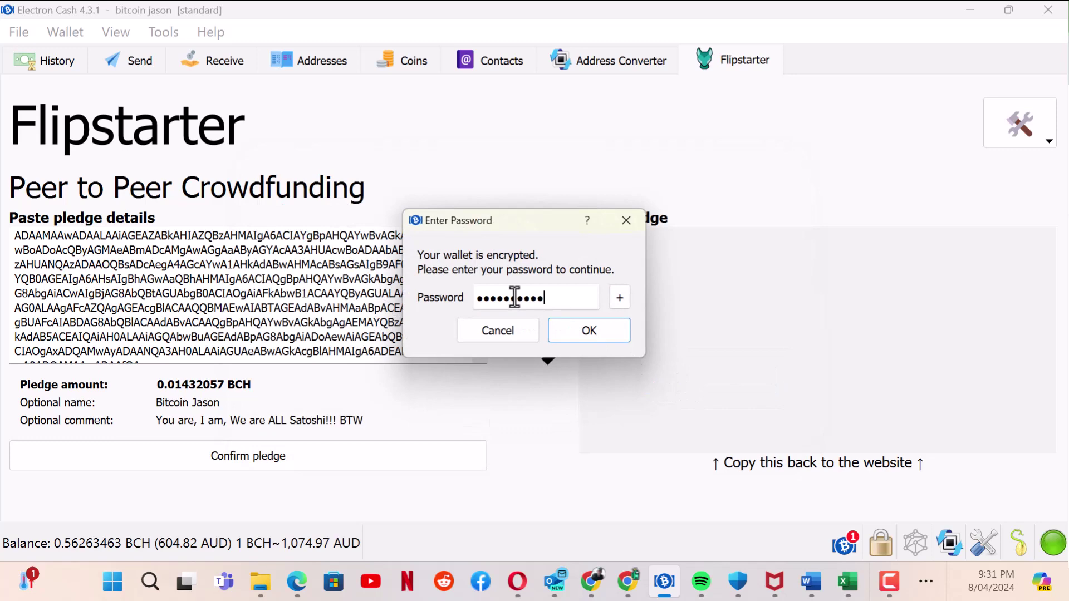
{"action": "type", "text": "••••"}
{"action": "left_click", "coordinate": [581, 334]}
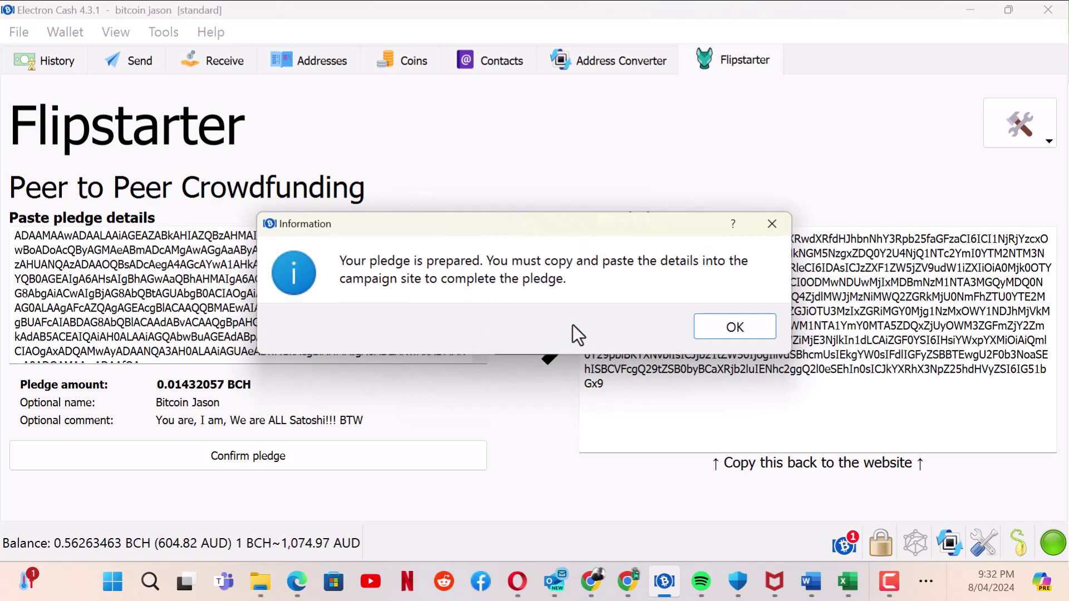
Dismiss the prepared notice and copy the full signed pledge text.
{"action": "left_click", "coordinate": [734, 329]}
{"action": "triple_click", "coordinate": [738, 299]}
{"action": "right_click", "coordinate": [737, 299]}
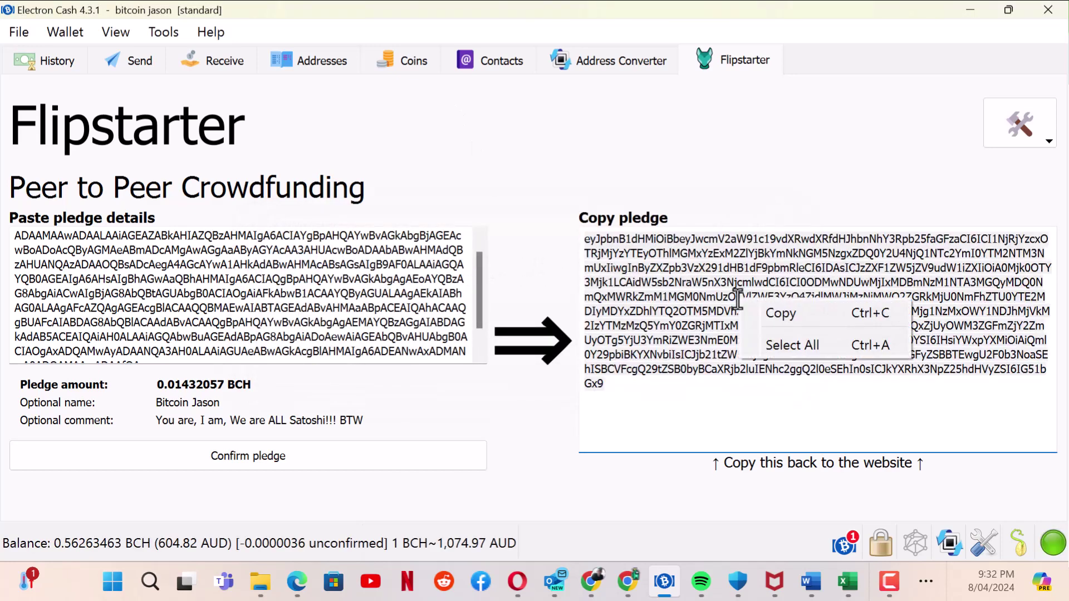
{"action": "left_click", "coordinate": [782, 312]}
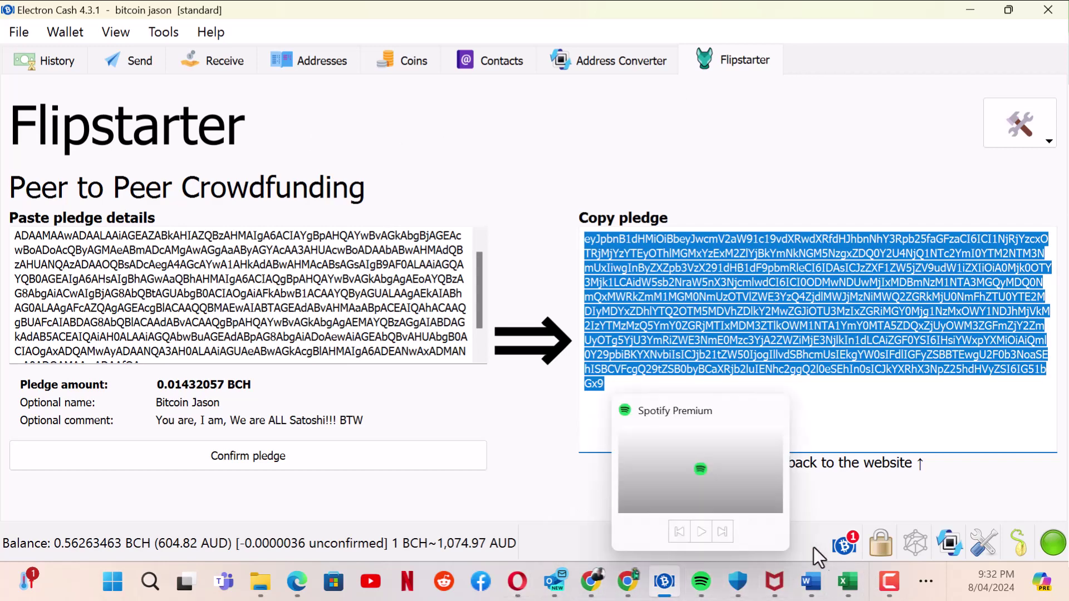
Paste the signed pledge into the campaign's Paste pledge box and submit it.
{"action": "mouse_move", "coordinate": [627, 581]}
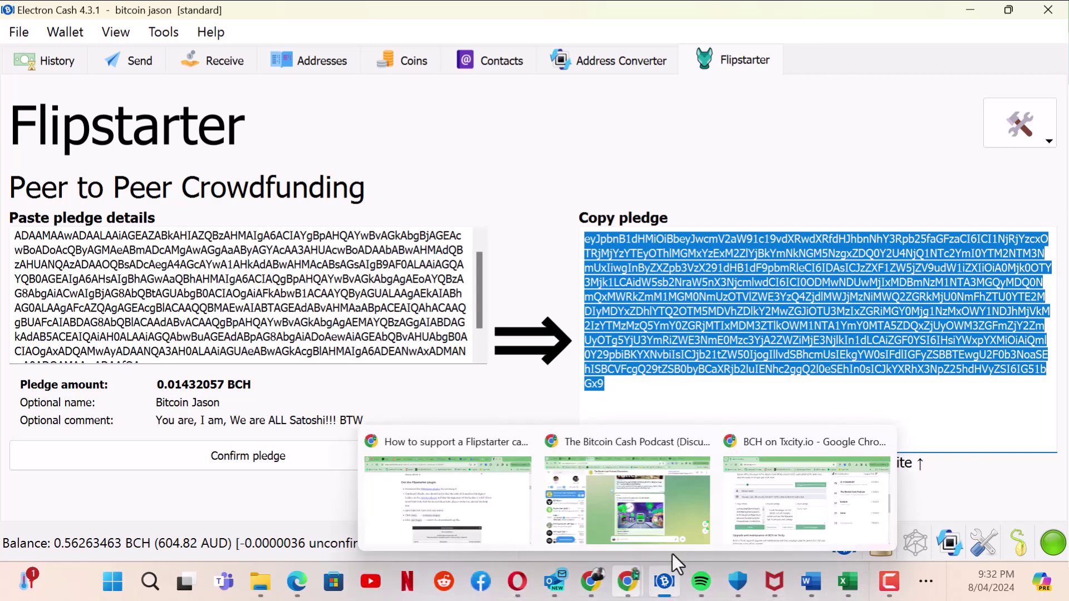
{"action": "left_click", "coordinate": [748, 501]}
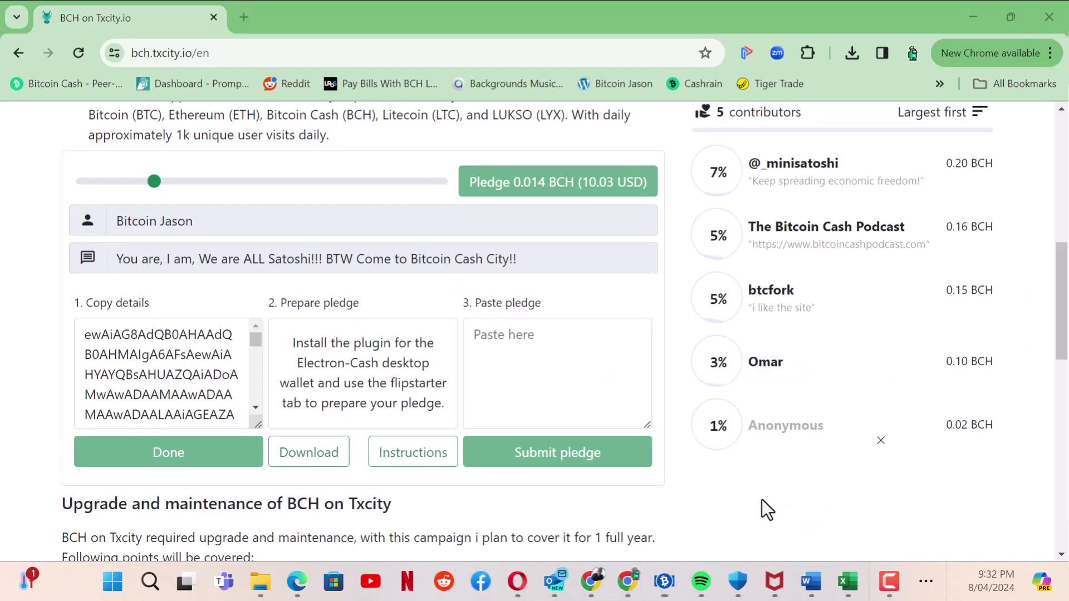
{"action": "left_click", "coordinate": [564, 368]}
{"action": "key", "text": "ctrl+v"}
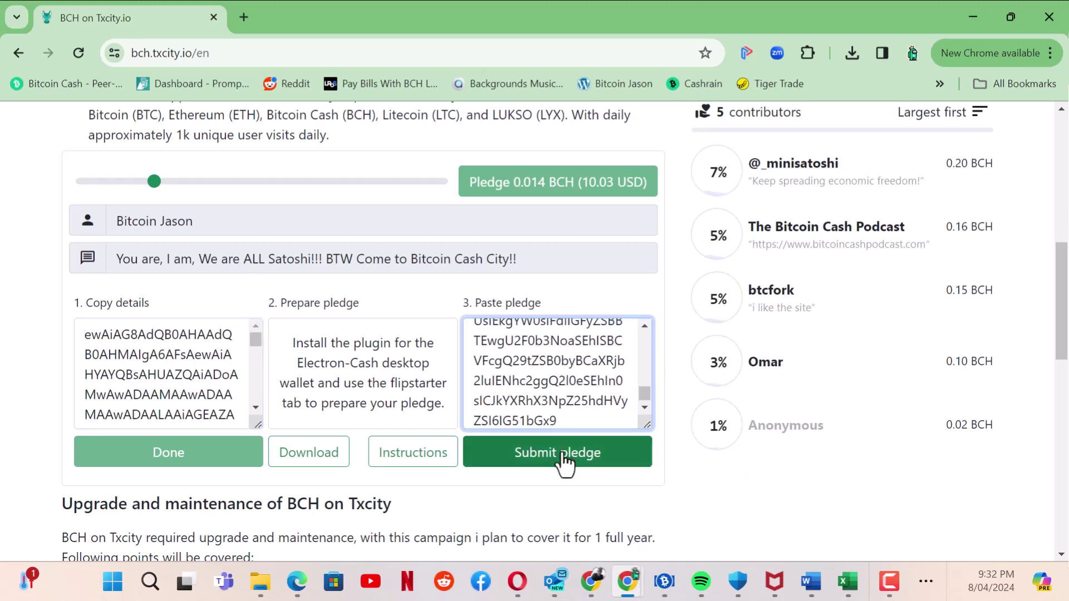
{"action": "left_click", "coordinate": [564, 452]}
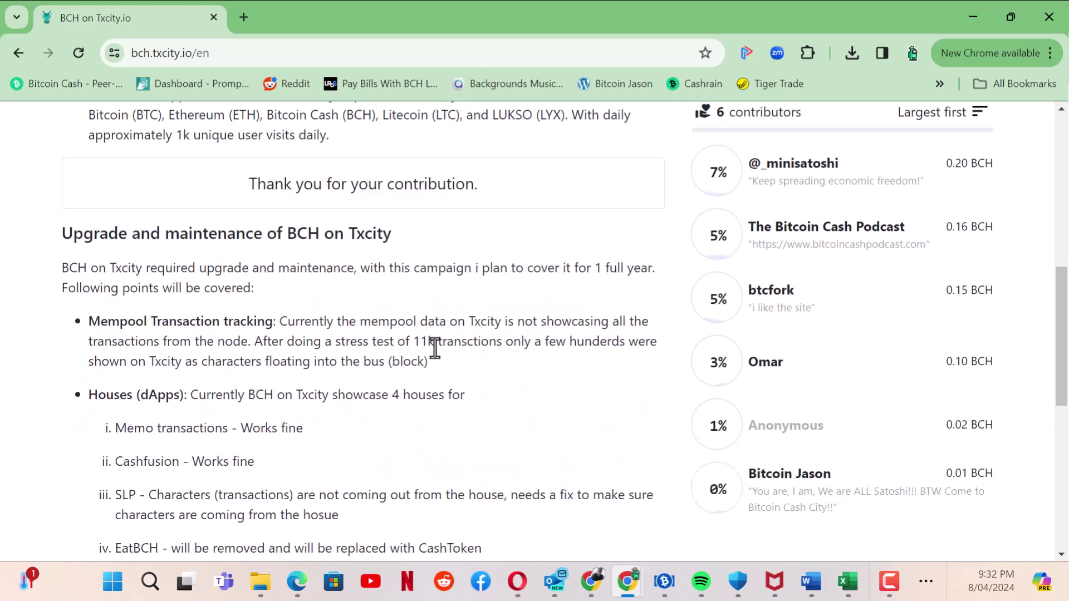
Scroll the campaign page to check the 0.01 BCH pledge among the 6 contributors.
{"action": "scroll", "coordinate": [761, 471], "scroll_direction": "down", "scroll_amount": 1}
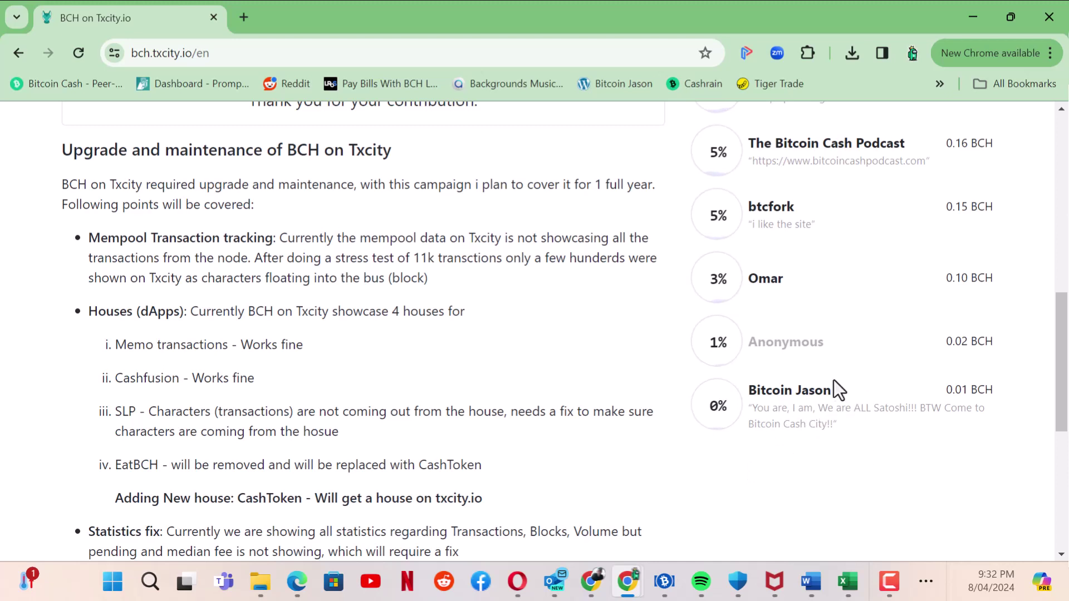
{"action": "scroll", "coordinate": [833, 380], "scroll_direction": "up", "scroll_amount": 3}
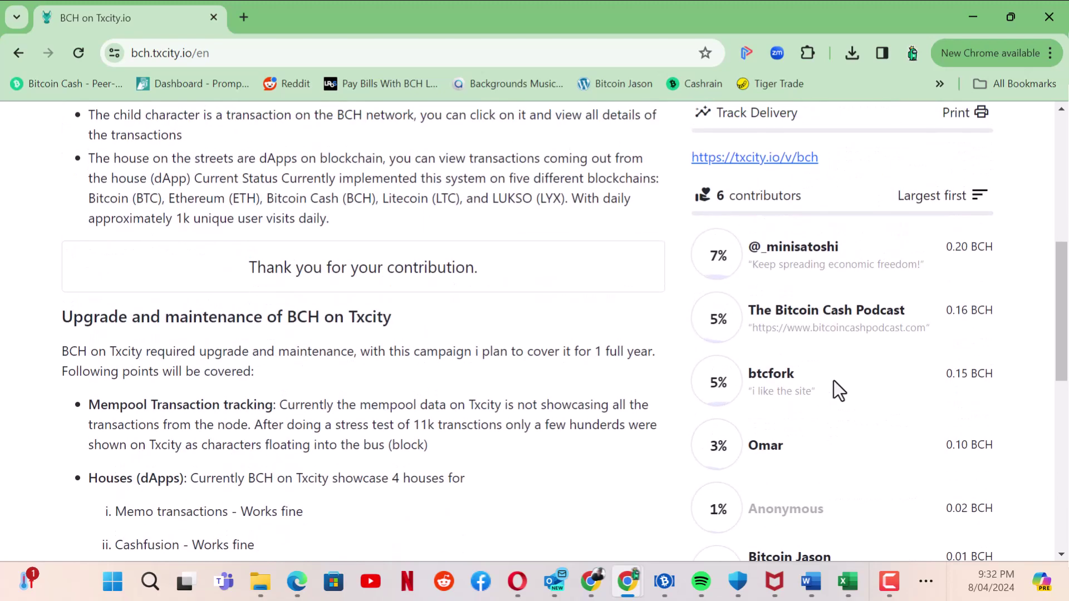
{"action": "scroll", "coordinate": [834, 380], "scroll_direction": "up", "scroll_amount": 6}
{"action": "scroll", "coordinate": [833, 381], "scroll_direction": "up", "scroll_amount": 1}
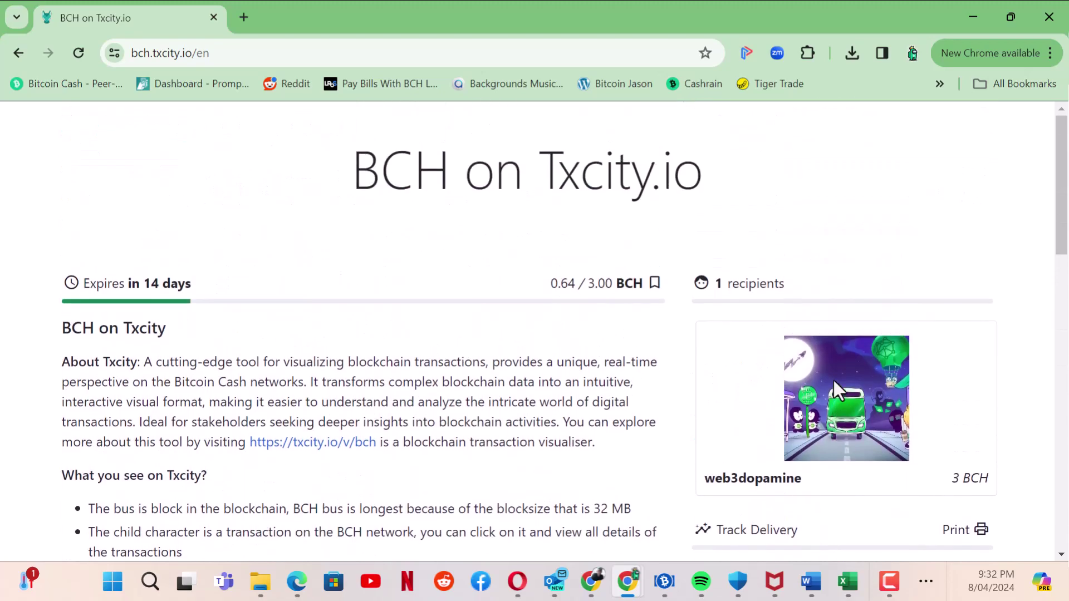
{"action": "scroll", "coordinate": [834, 381], "scroll_direction": "down", "scroll_amount": 5}
{"action": "scroll", "coordinate": [834, 397], "scroll_direction": "down", "scroll_amount": 2}
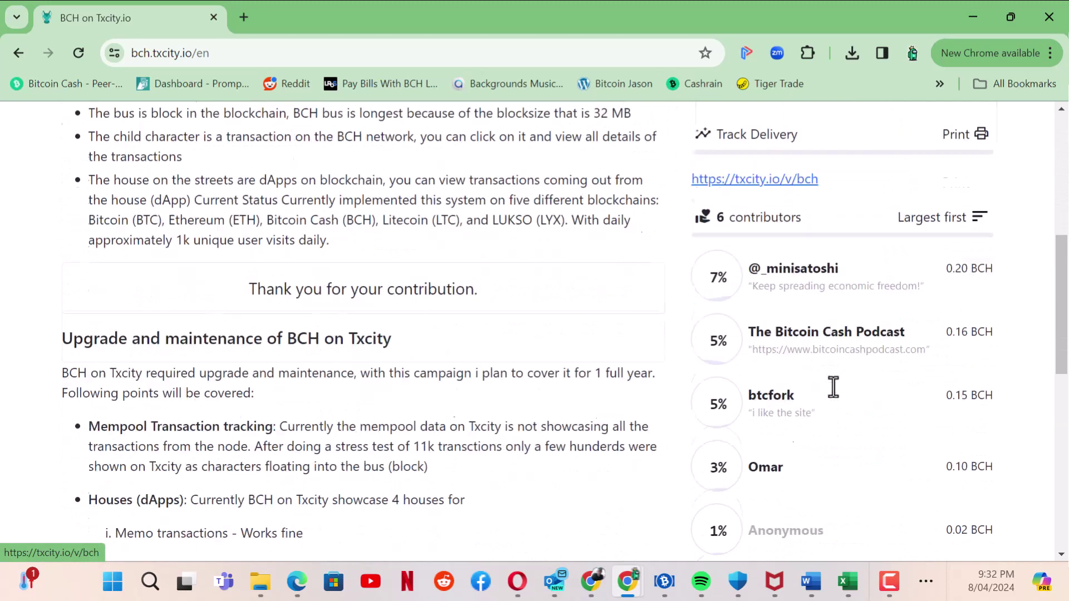
Launch Txcity's live Bitcoin Cash street view, dismiss the welcome prompt, and check the street chooser.
{"action": "scroll", "coordinate": [833, 386], "scroll_direction": "up", "scroll_amount": 2}
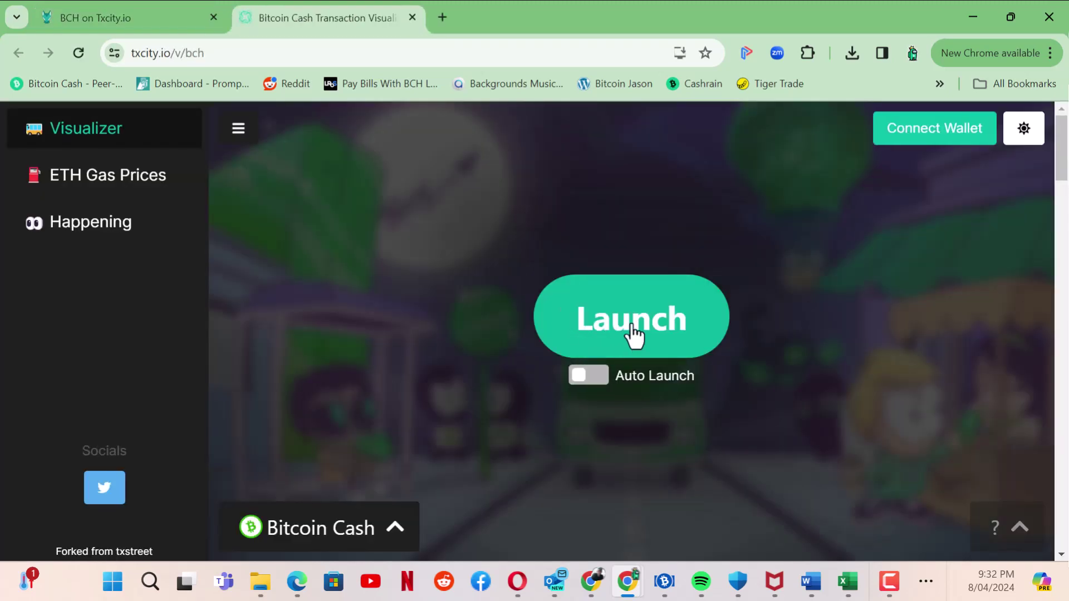
{"action": "left_click", "coordinate": [633, 328]}
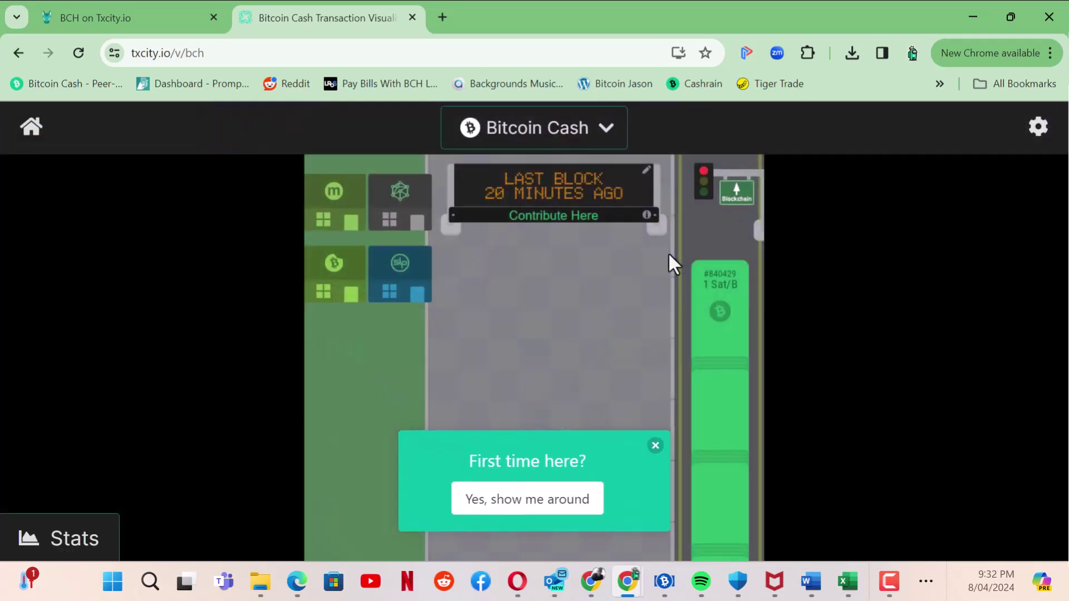
{"action": "left_click", "coordinate": [655, 446]}
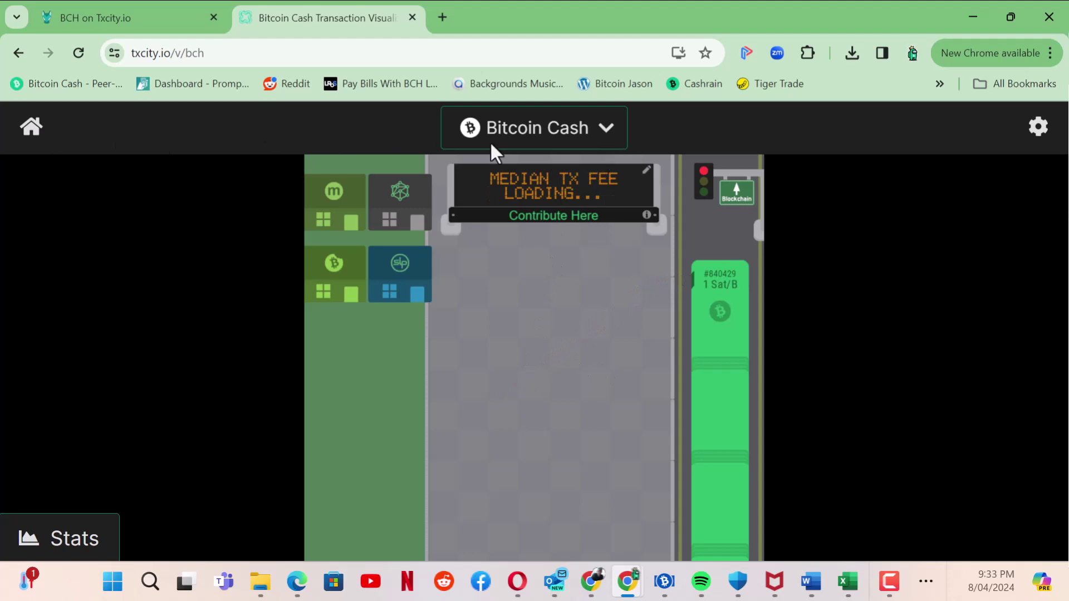
{"action": "left_click", "coordinate": [618, 136]}
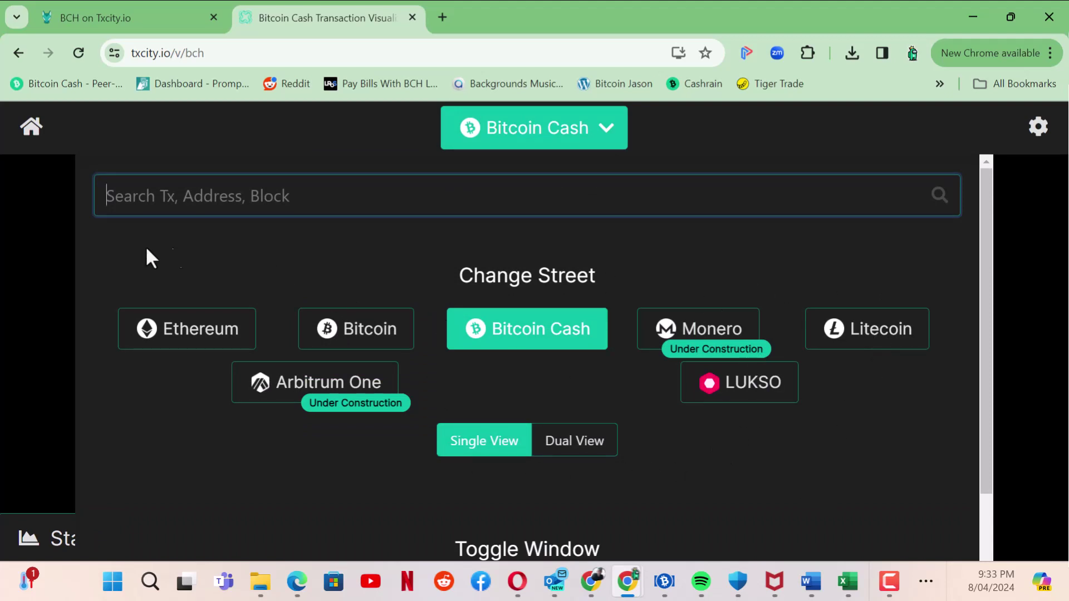
{"action": "left_click", "coordinate": [607, 137]}
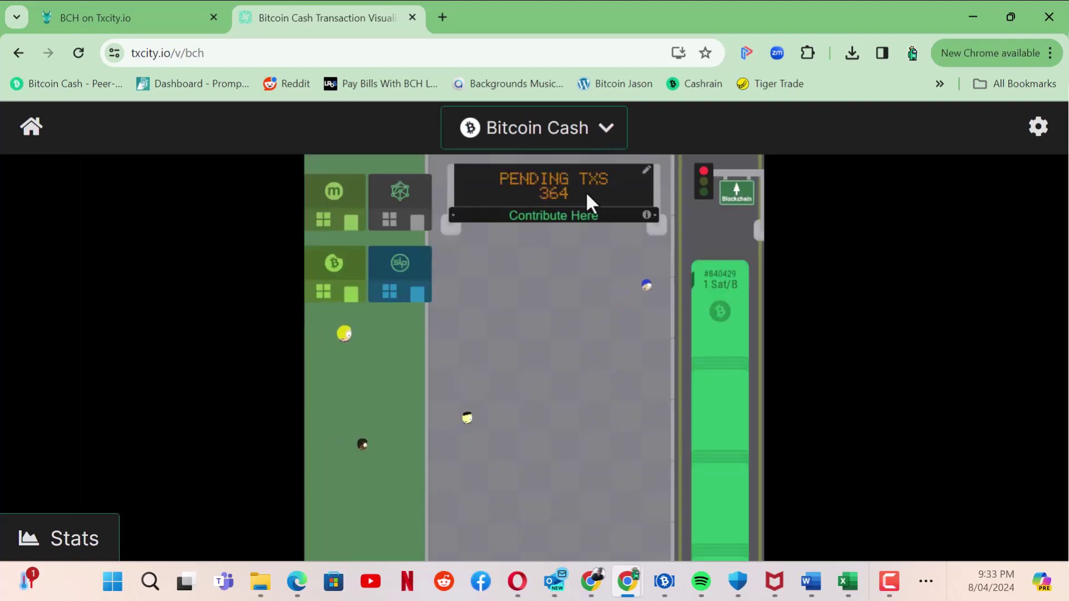